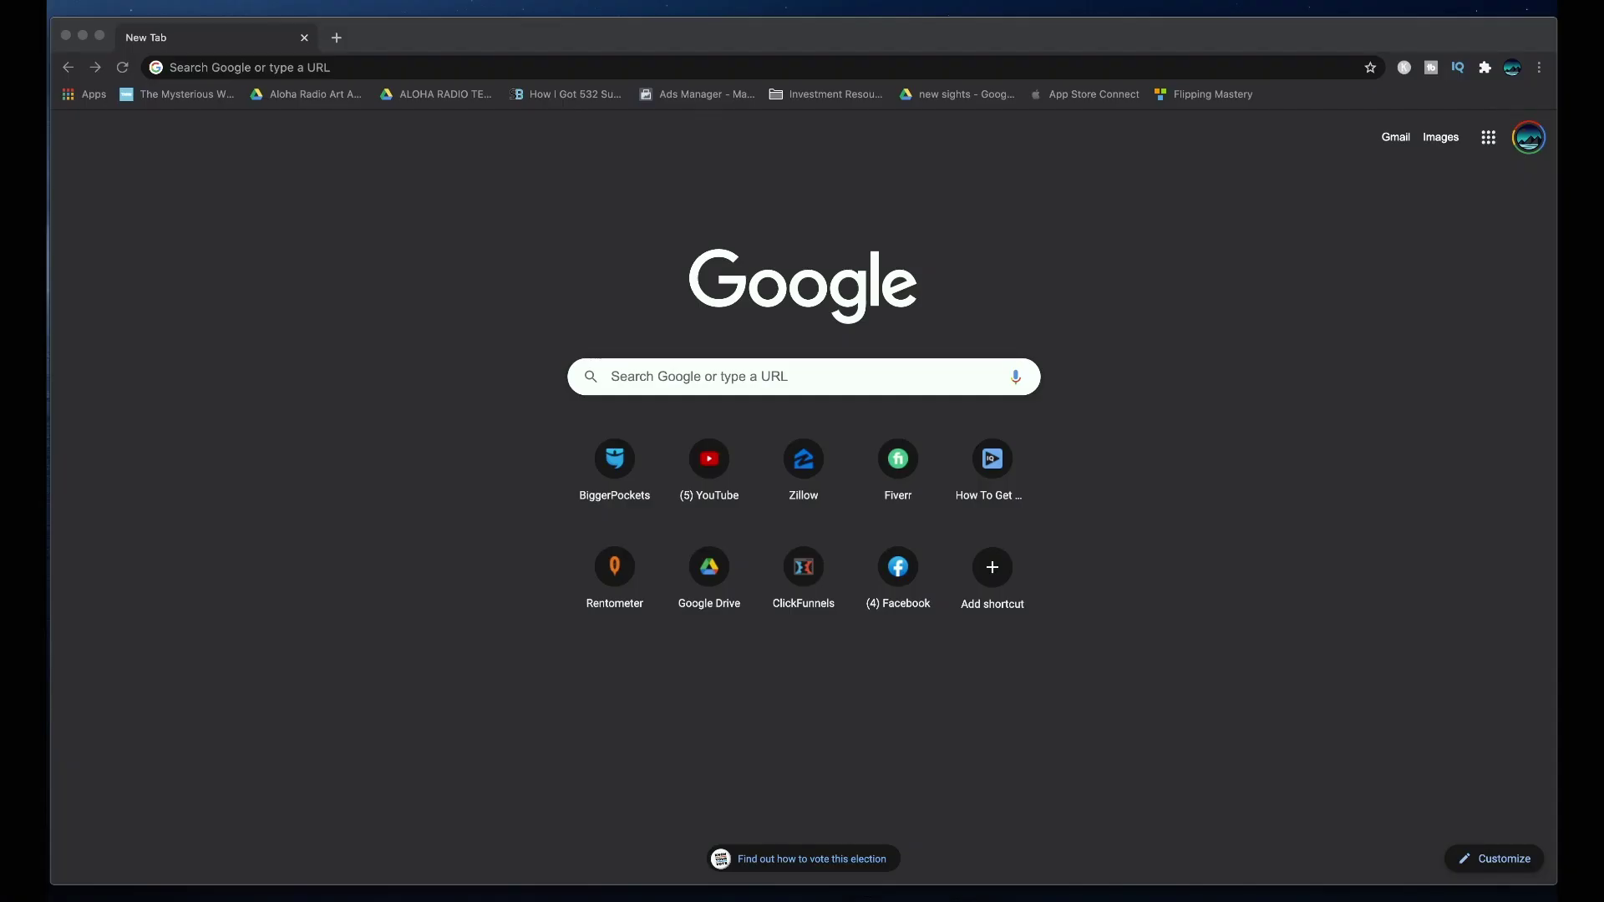
- Bring Google Chrome to the front with a blank new tab
left_click(694, 258)
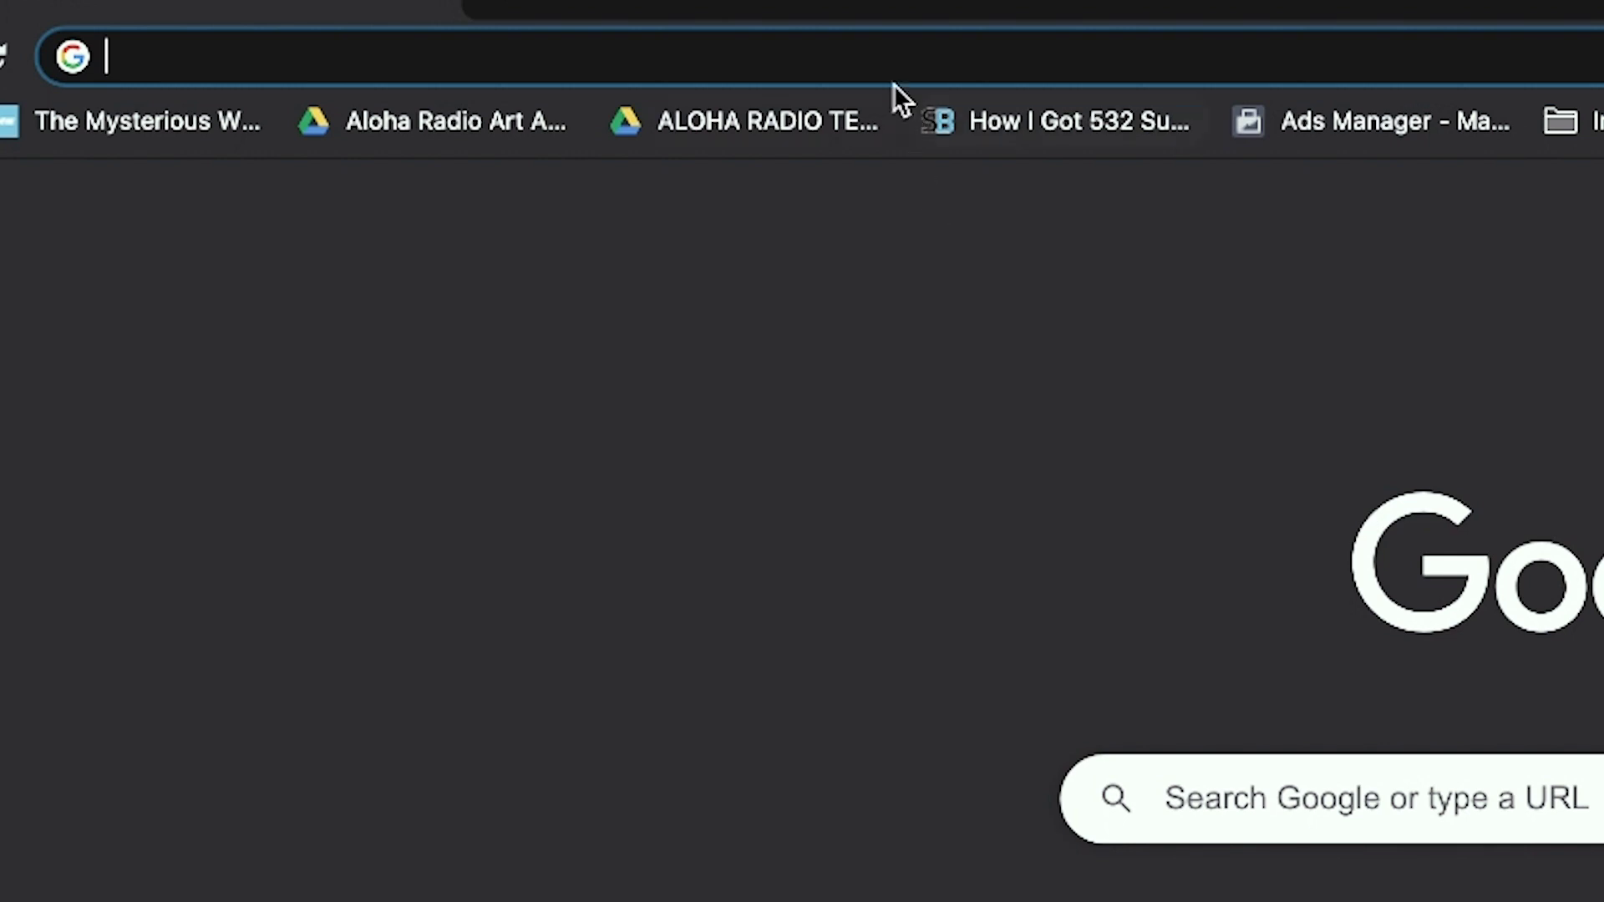
- Load ableton.com/trial in Chrome's address bar to reach the Live 10 trial page
left_click(895, 58)
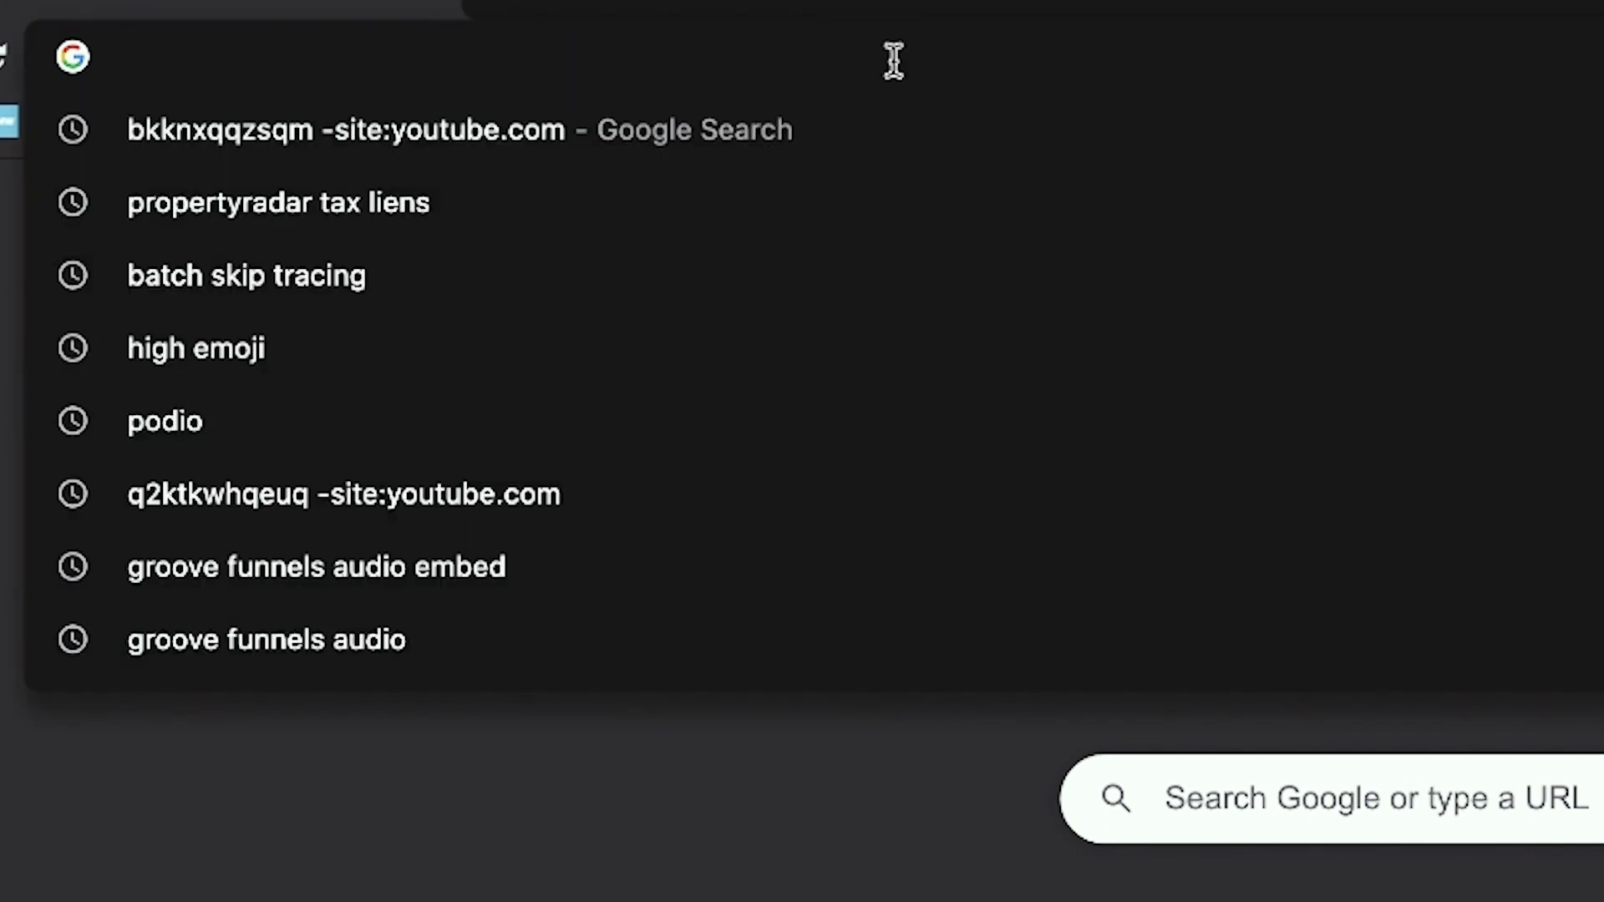
type("ableton")
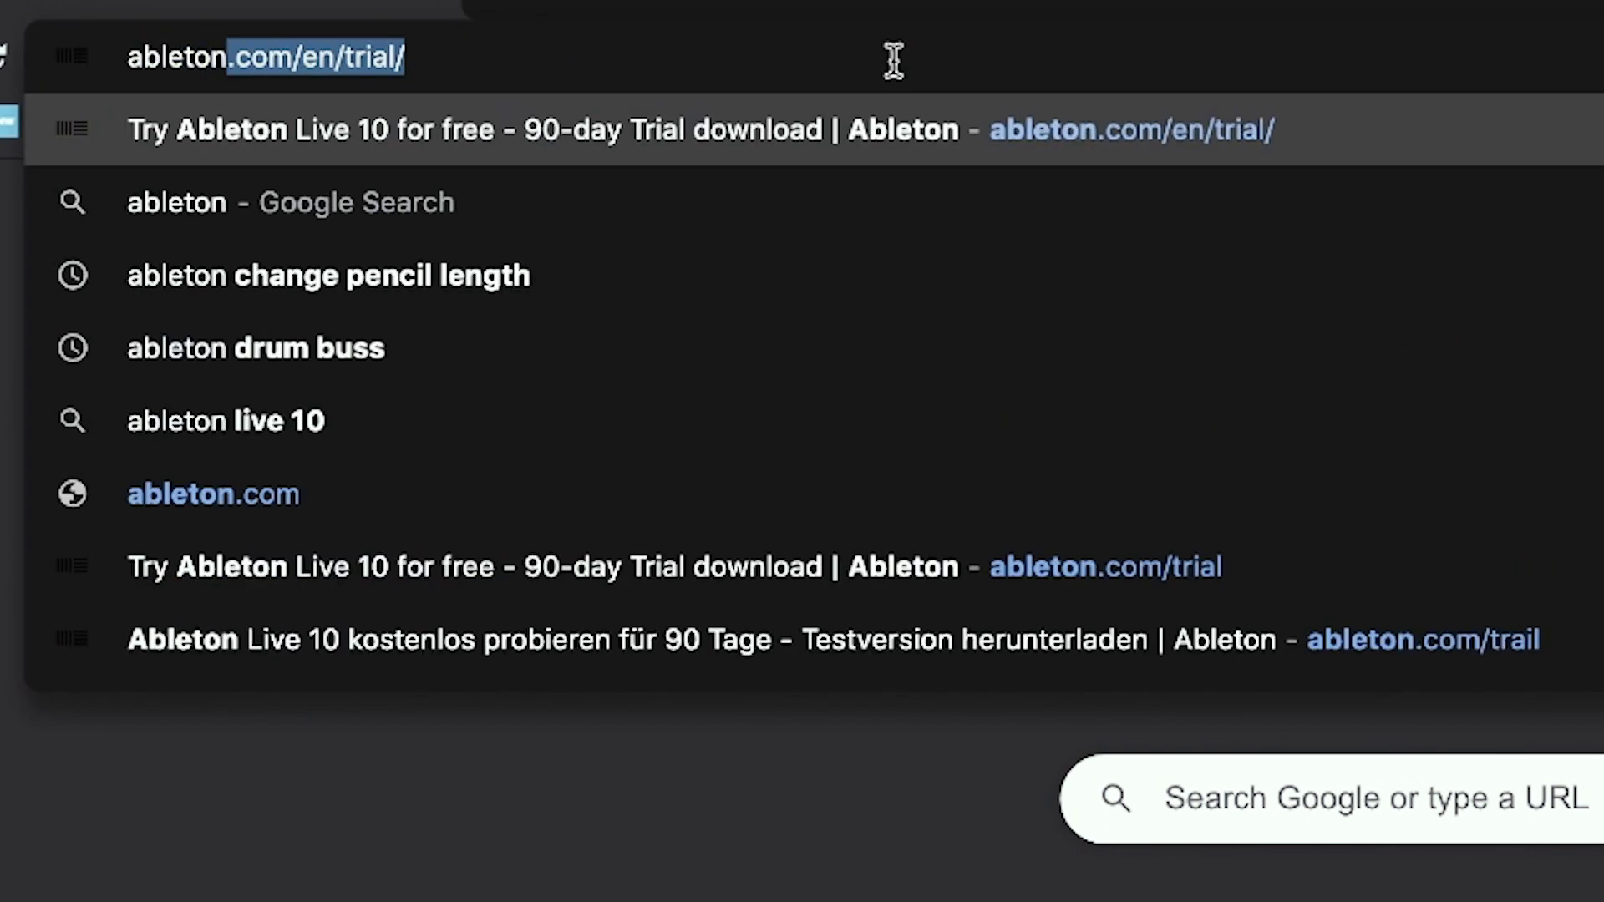
type(".com/")
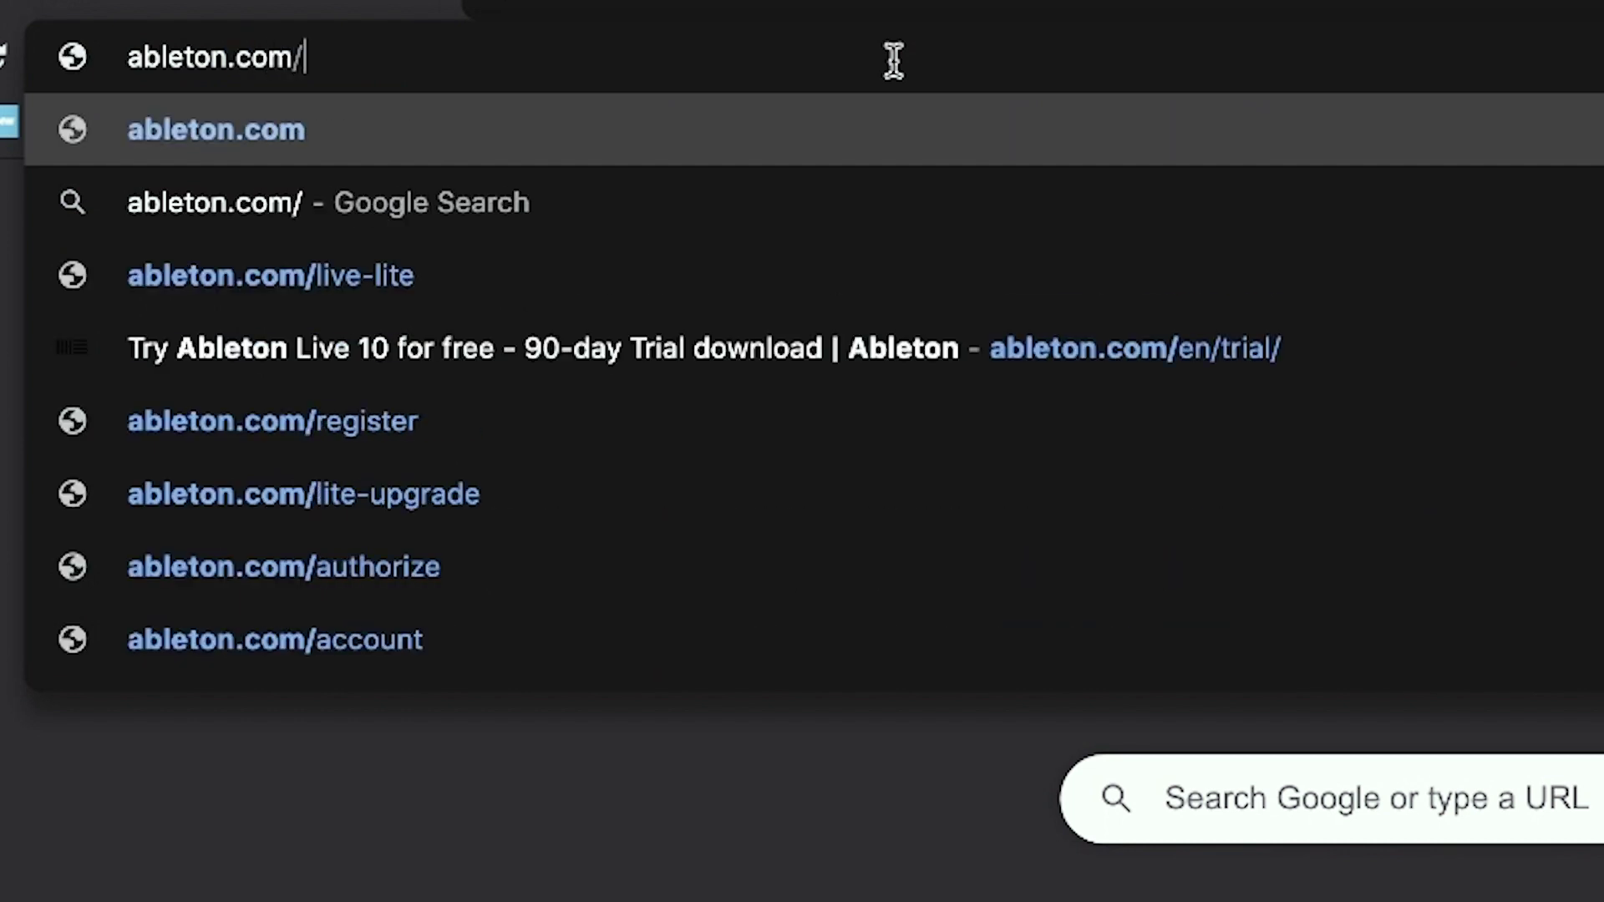
type("tri")
key("BackSpace")
type("rial")
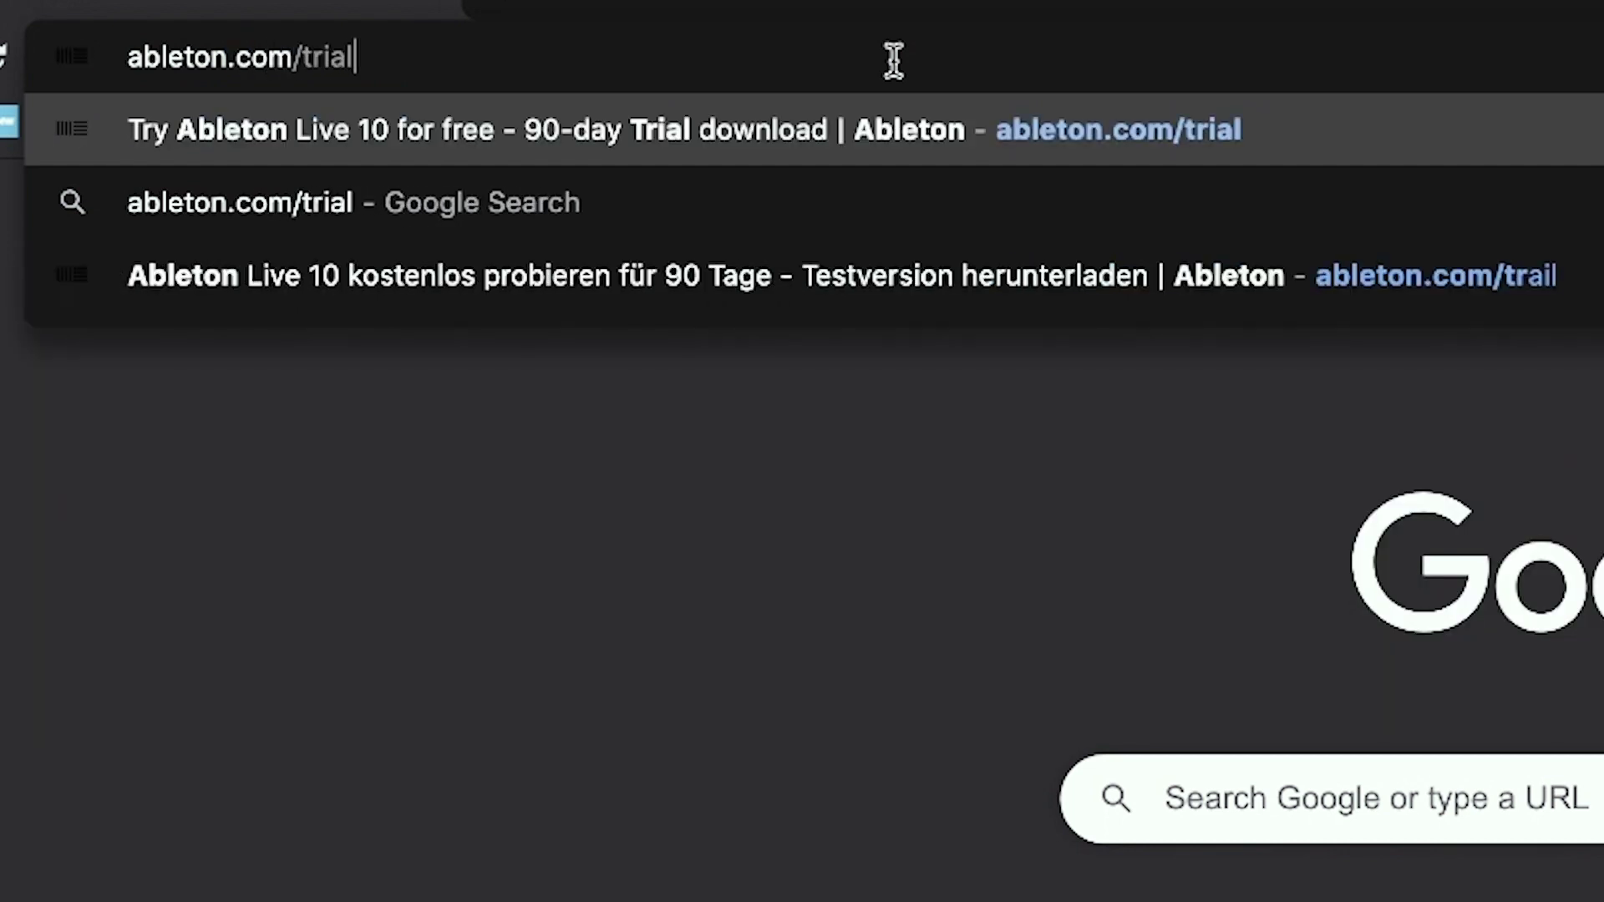
key("Return")
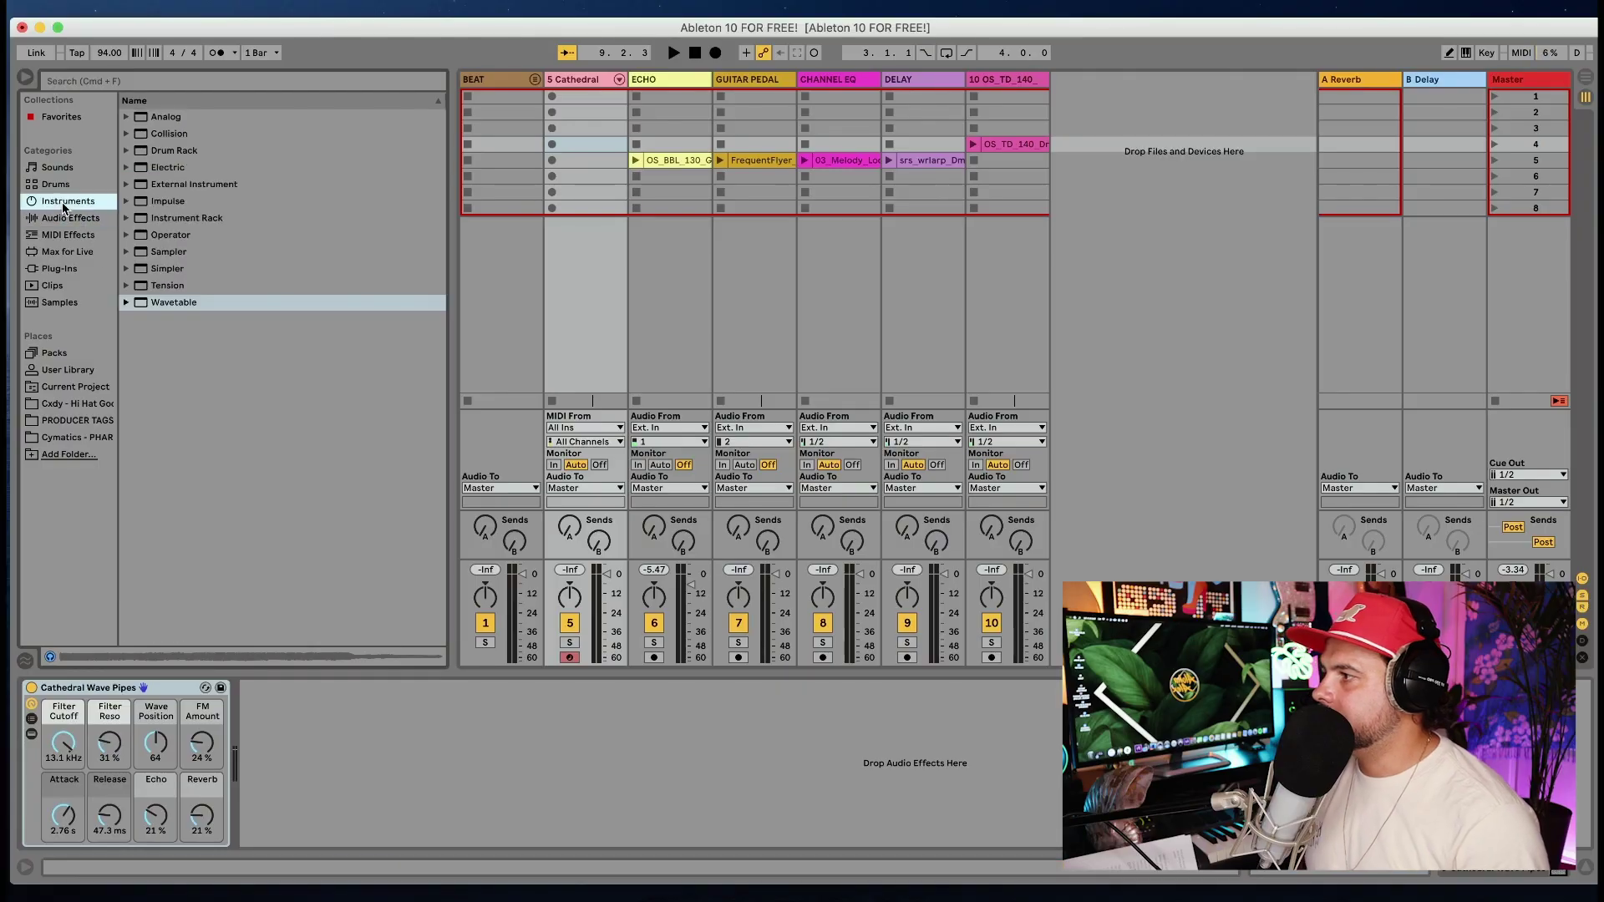
- Expand Wavetable presets, fold away Synth Keys, and load Pad's Abilene Winter Pad onto track 5
left_click(127, 304)
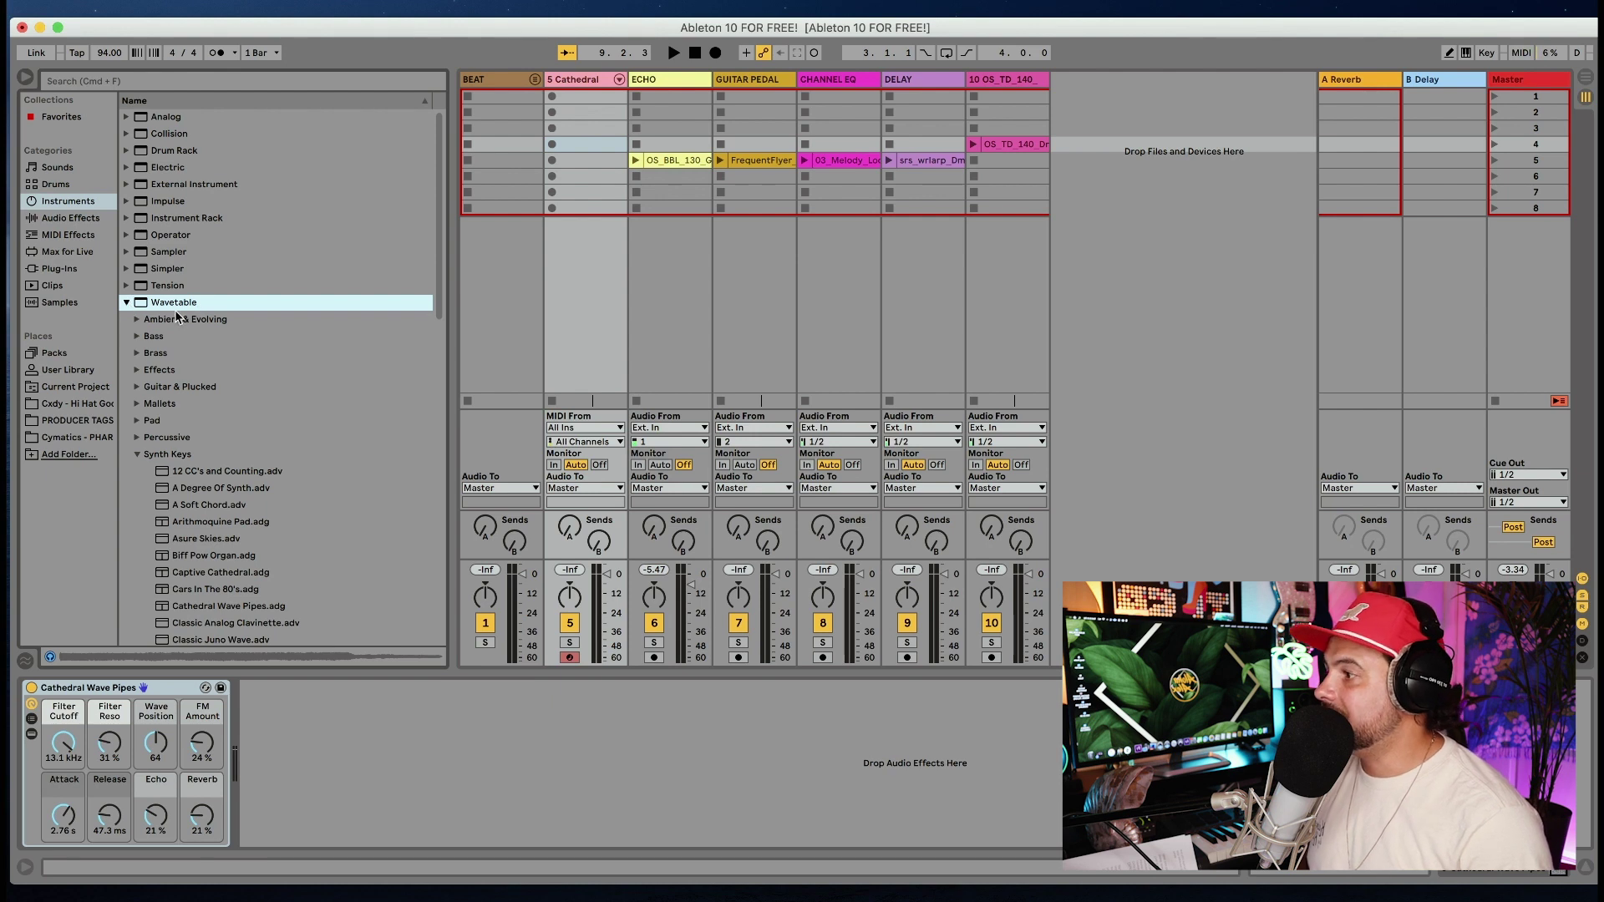
left_click(138, 455)
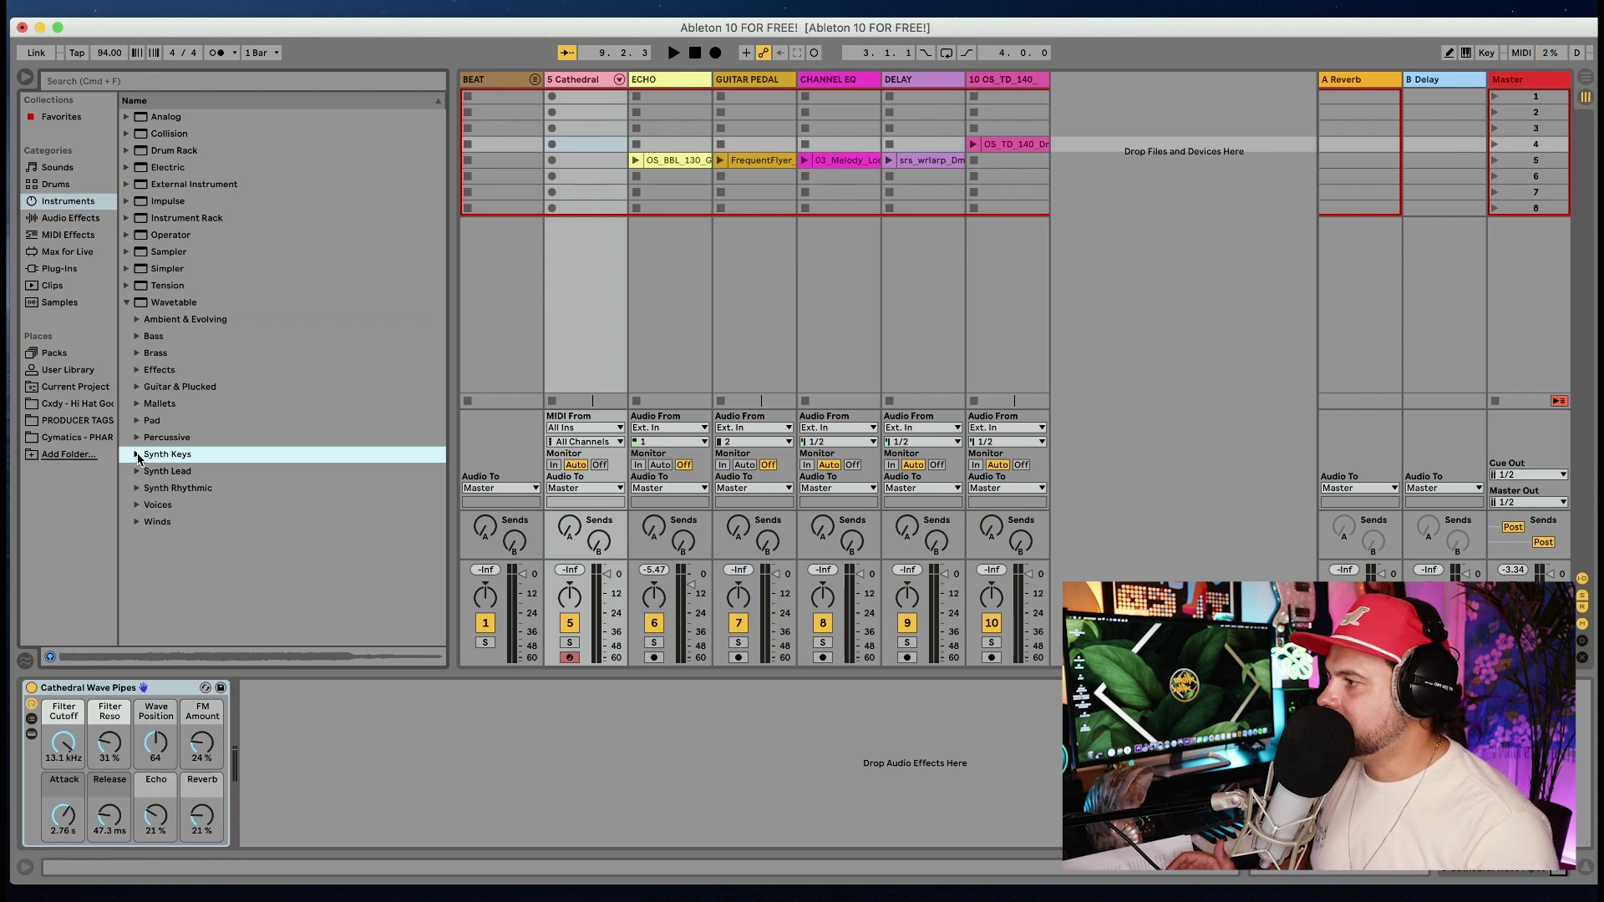
left_click(137, 455)
left_click(135, 455)
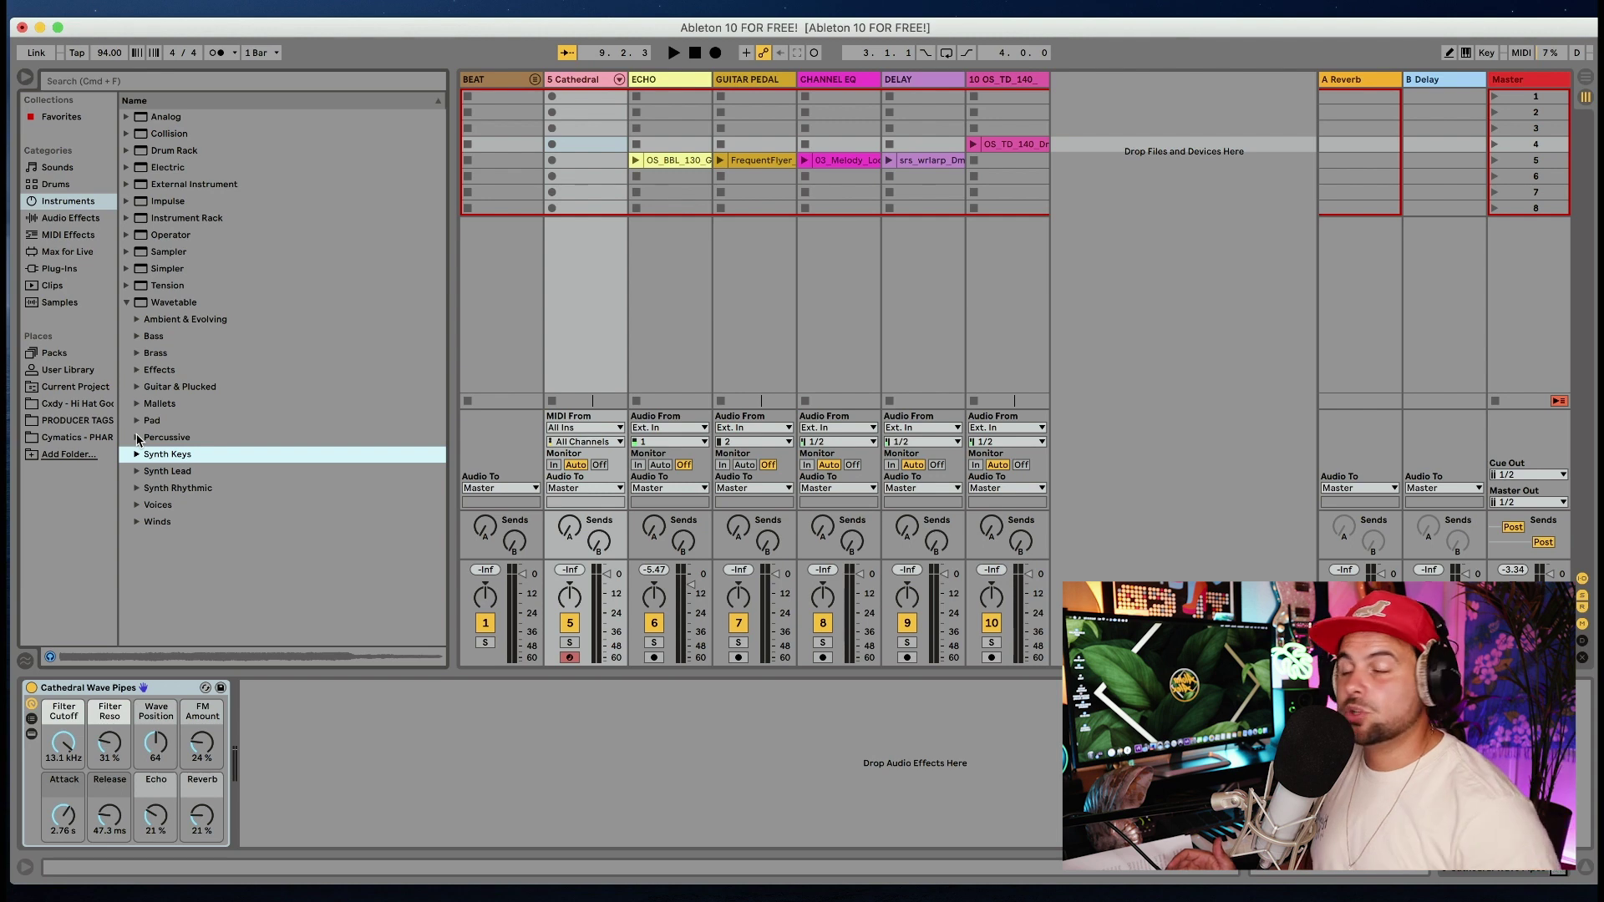
left_click(137, 421)
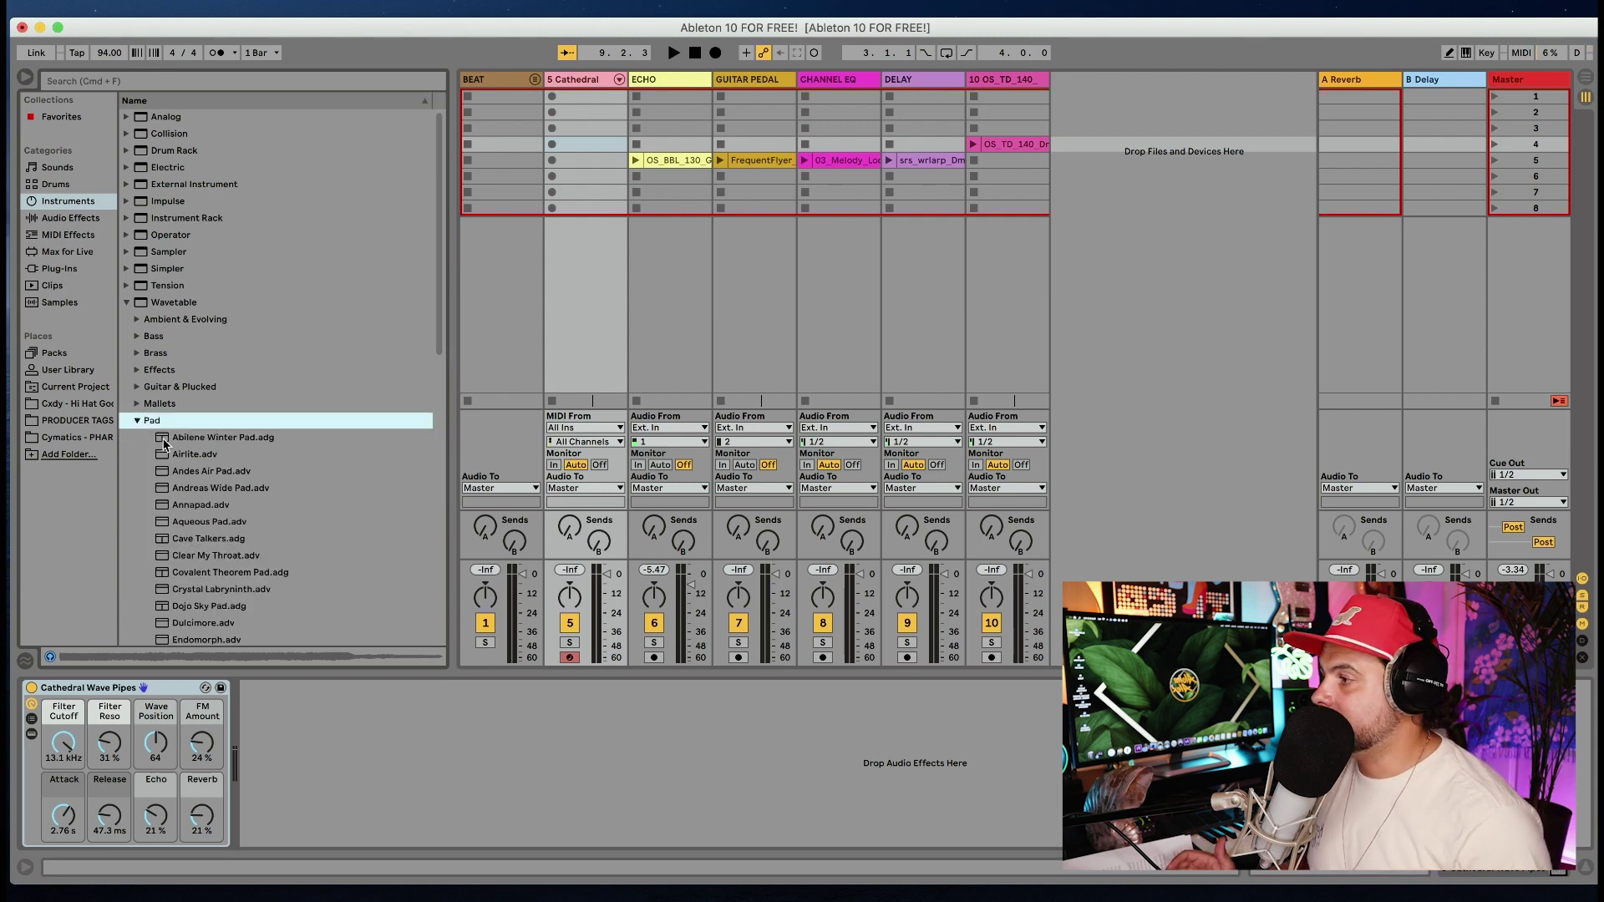
double_click(192, 438)
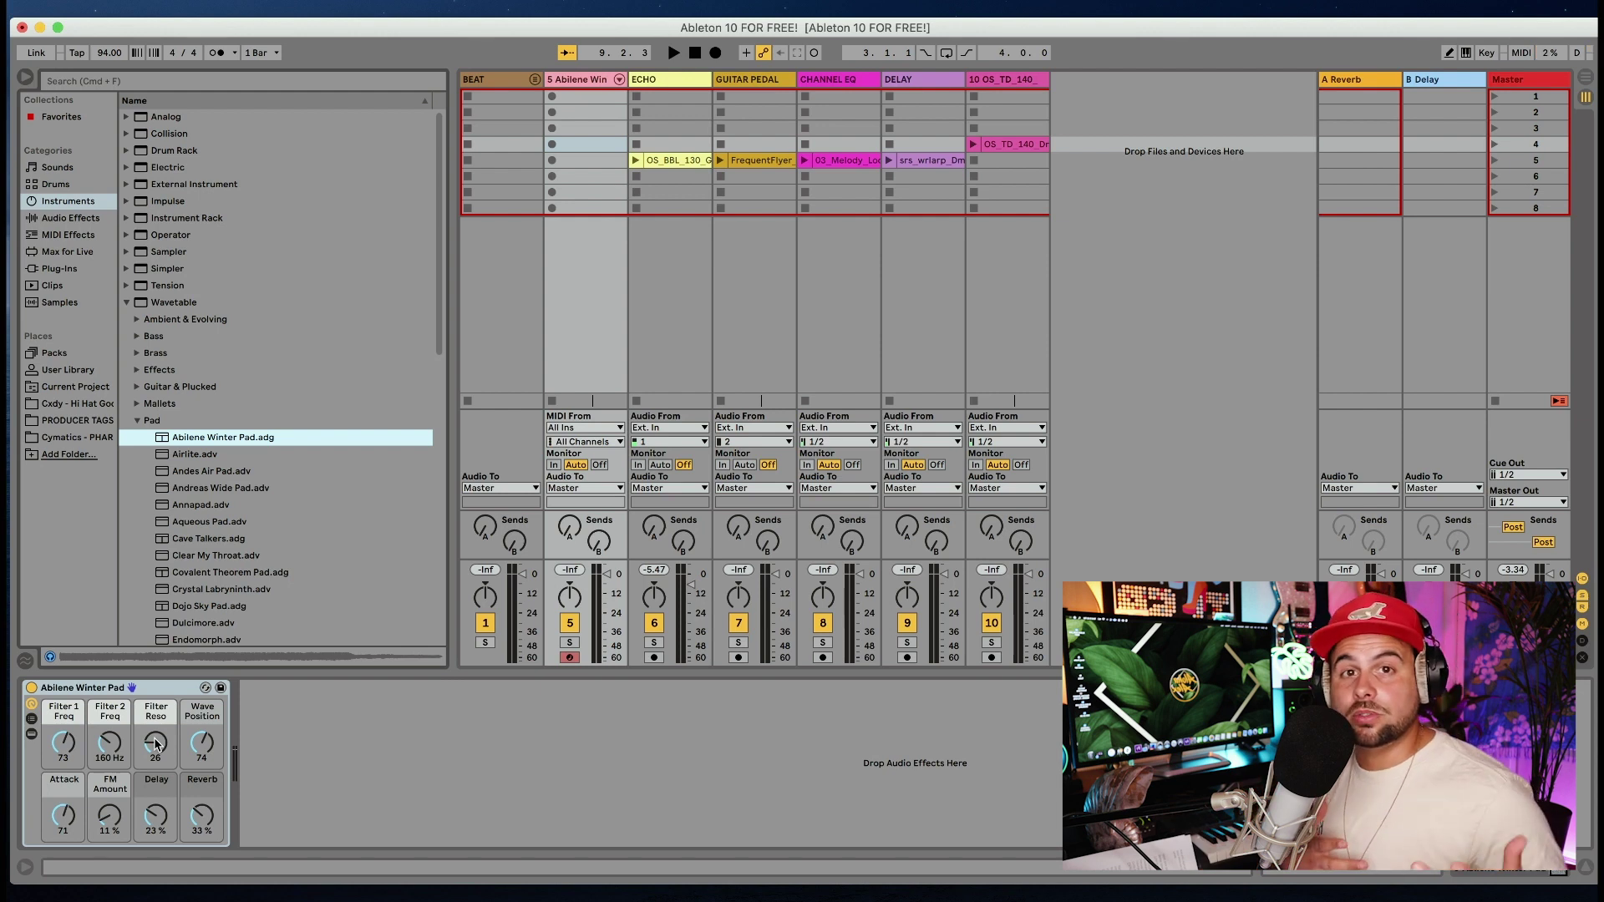
- Reveal the Wavetable inside the pad's rack, lower Wave Position to 3 and raise Filter Reso to 35
left_click(32, 719)
left_click(32, 733)
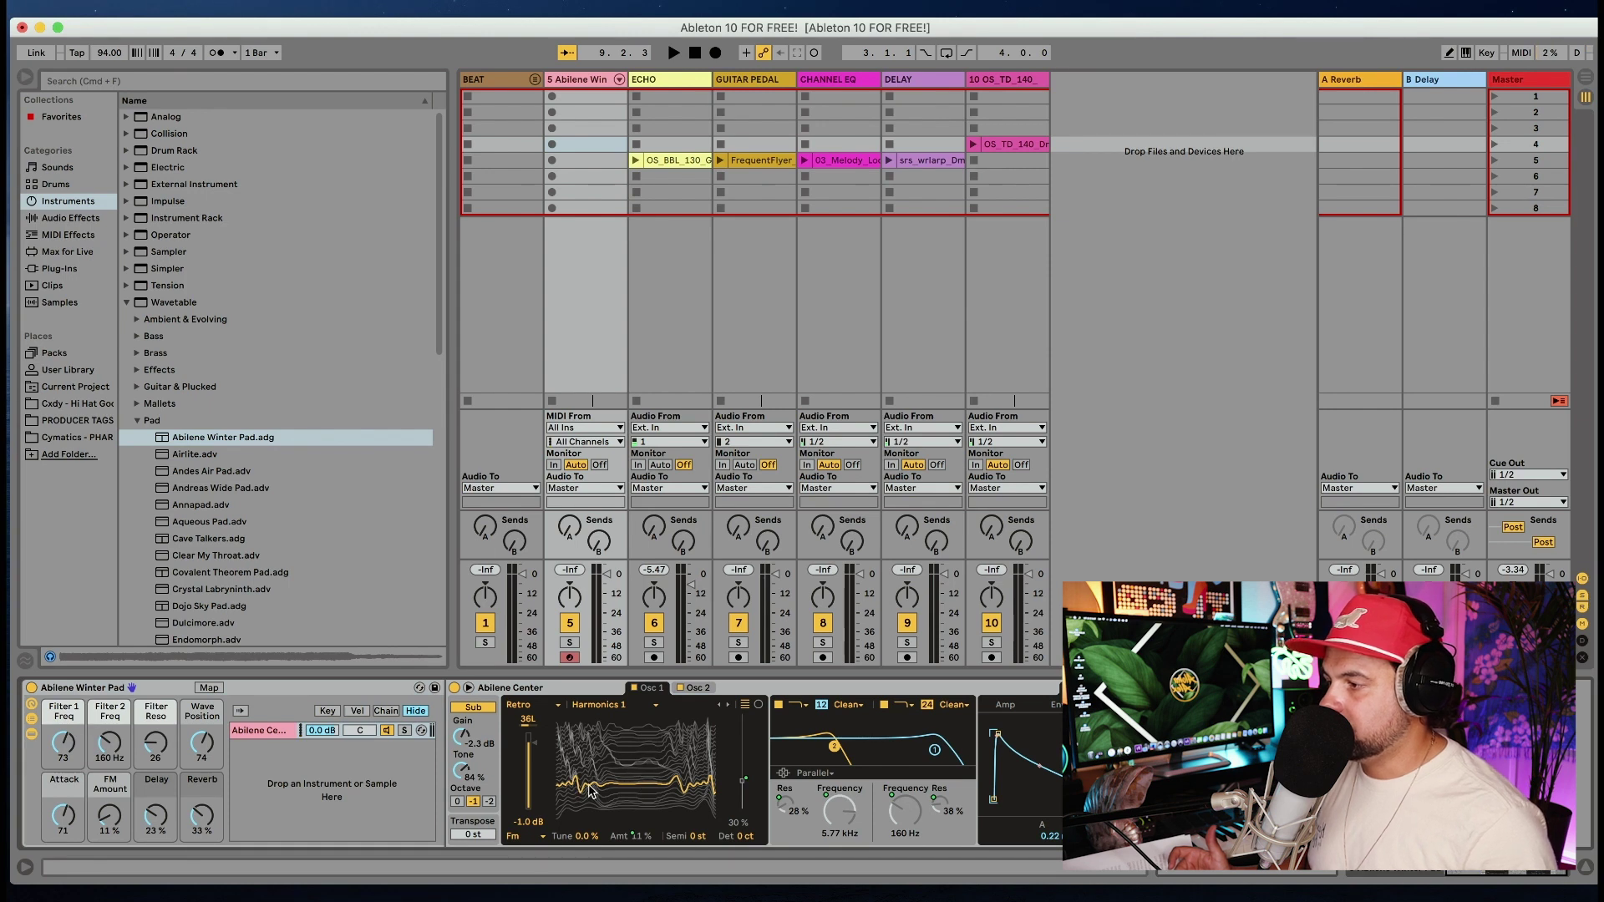
left_click(713, 771)
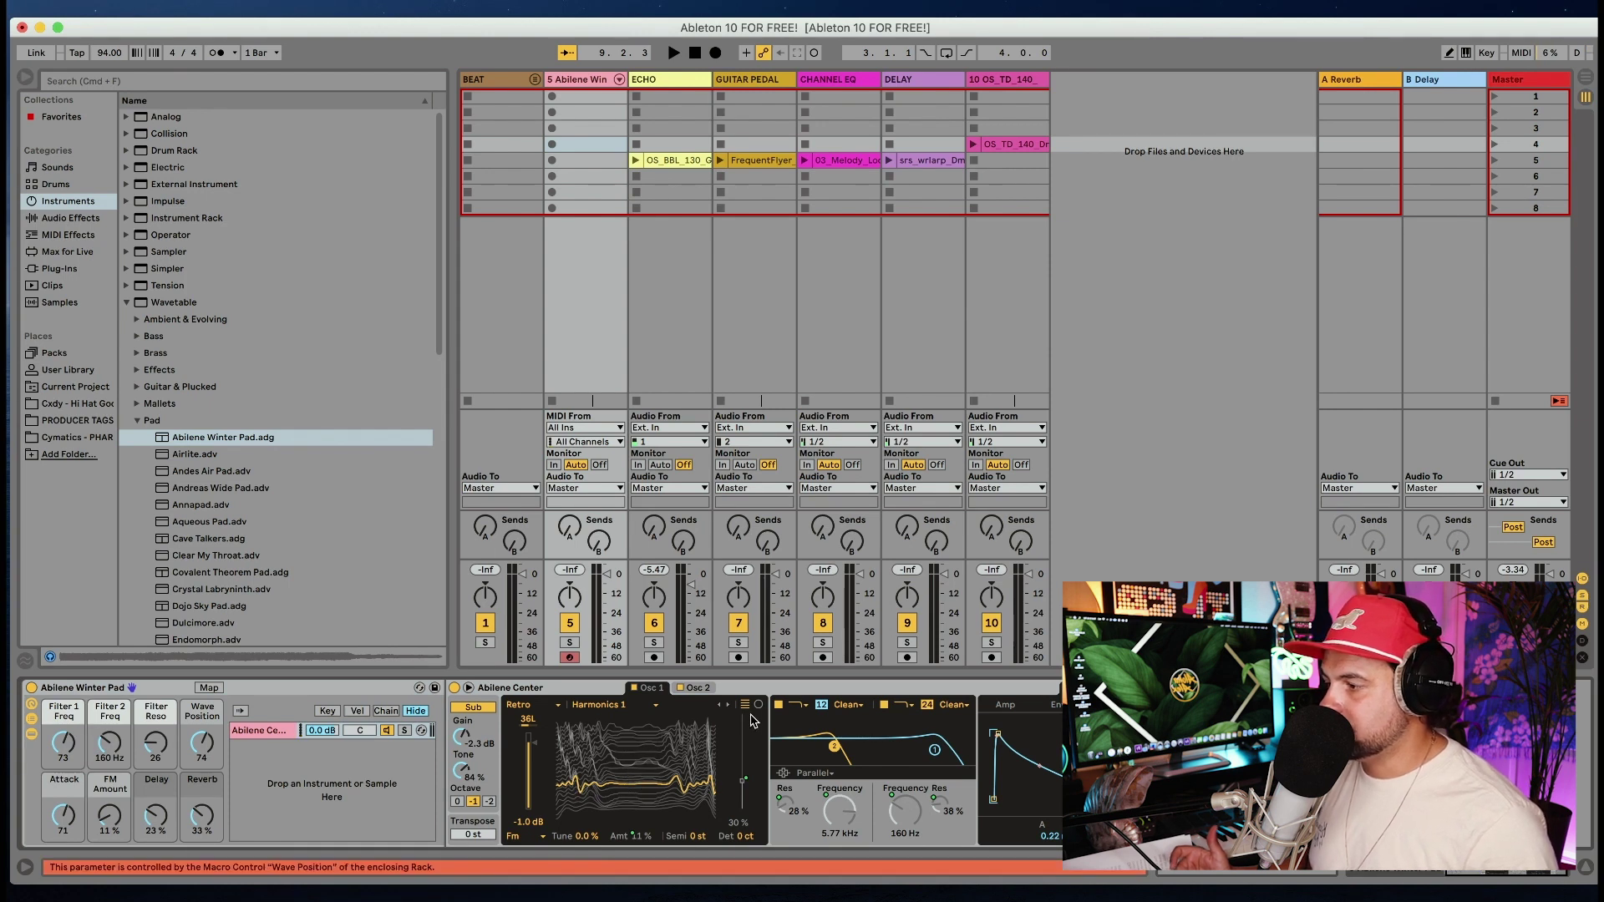
left_click(733, 827)
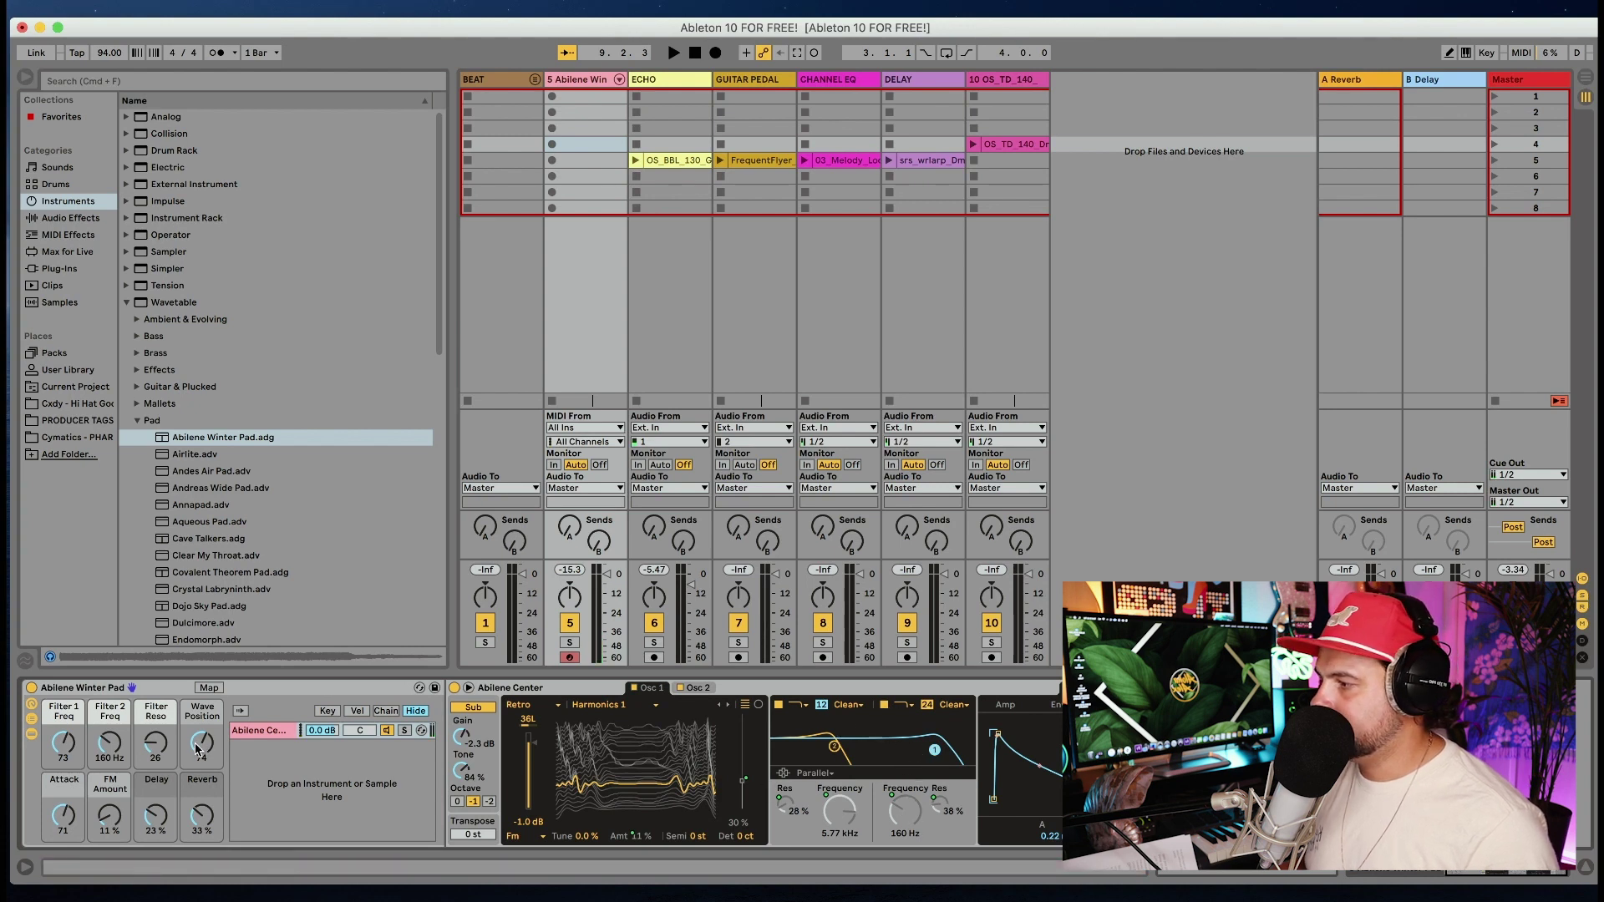
mouse_move(198, 751)
left_mouse_down()
mouse_move(197, 772)
mouse_move(197, 752)
left_mouse_up()
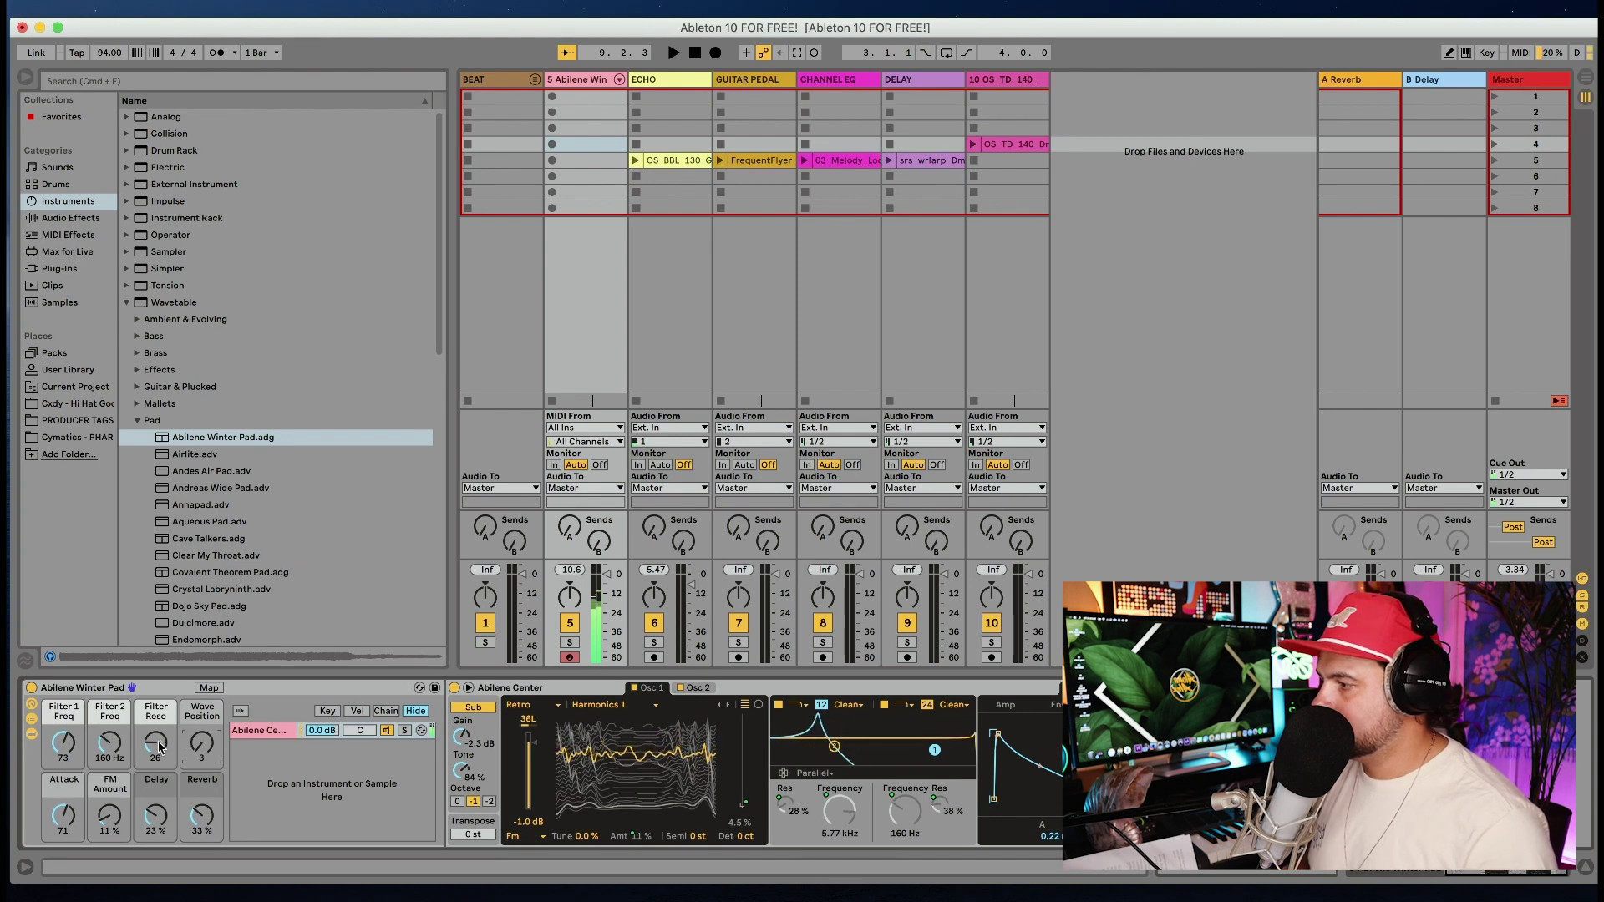
left_click_drag(154, 749, 61, 737)
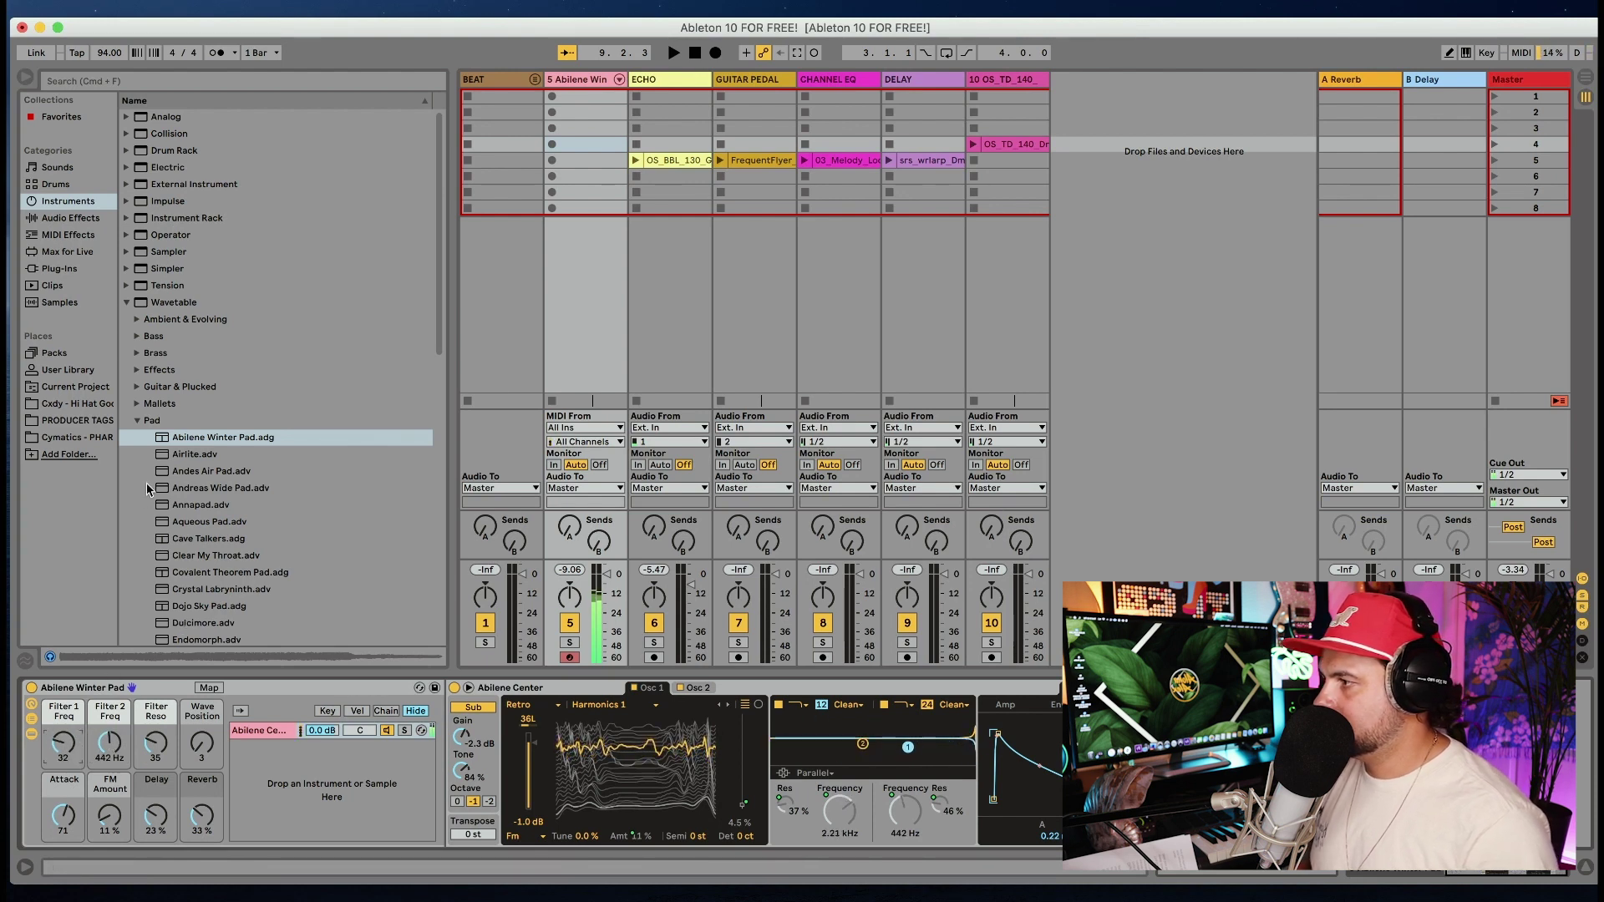
- Load Arpeggiate Me from Guitar & Plucked onto track 5, then show and enable the ECHO track's Echo
left_click(180, 387)
left_click(192, 404)
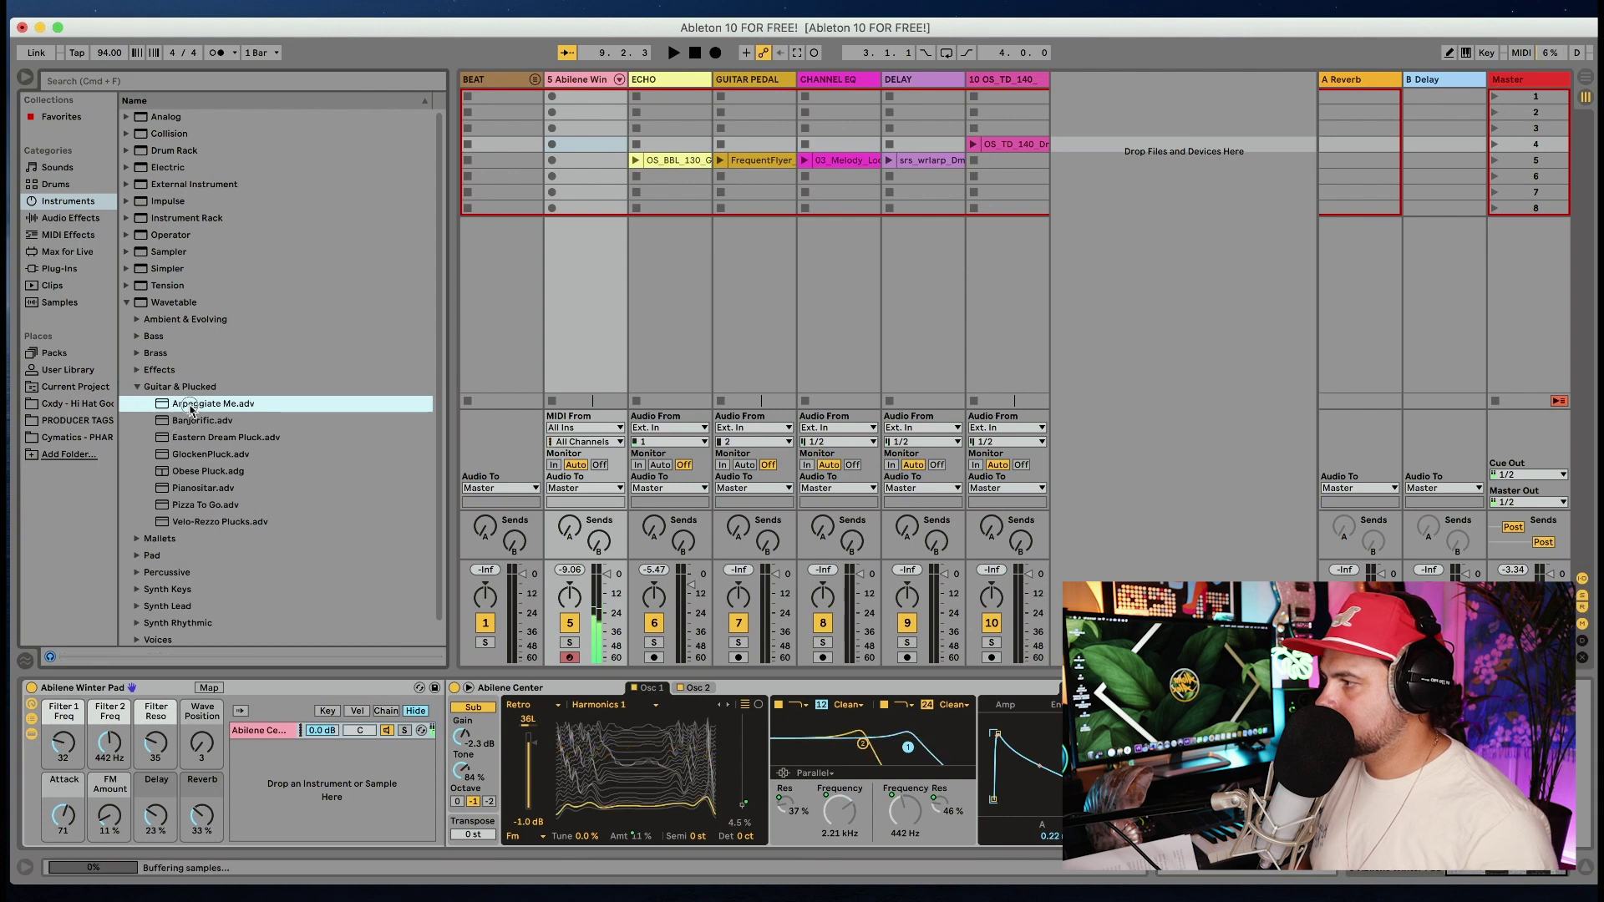
double_click(191, 405)
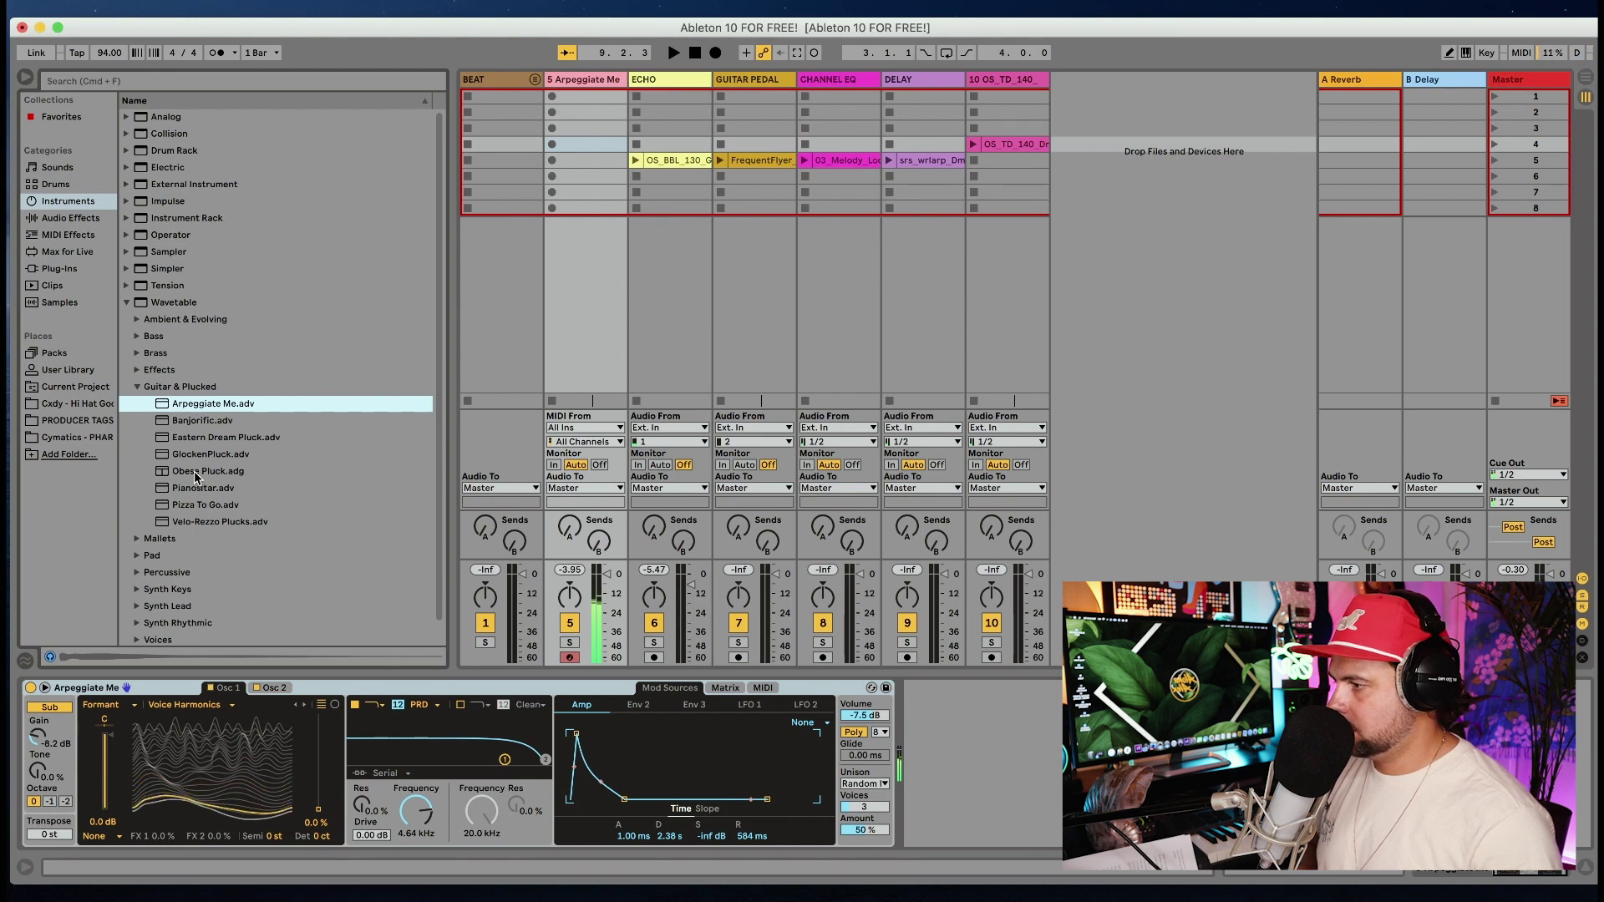
left_click(655, 83)
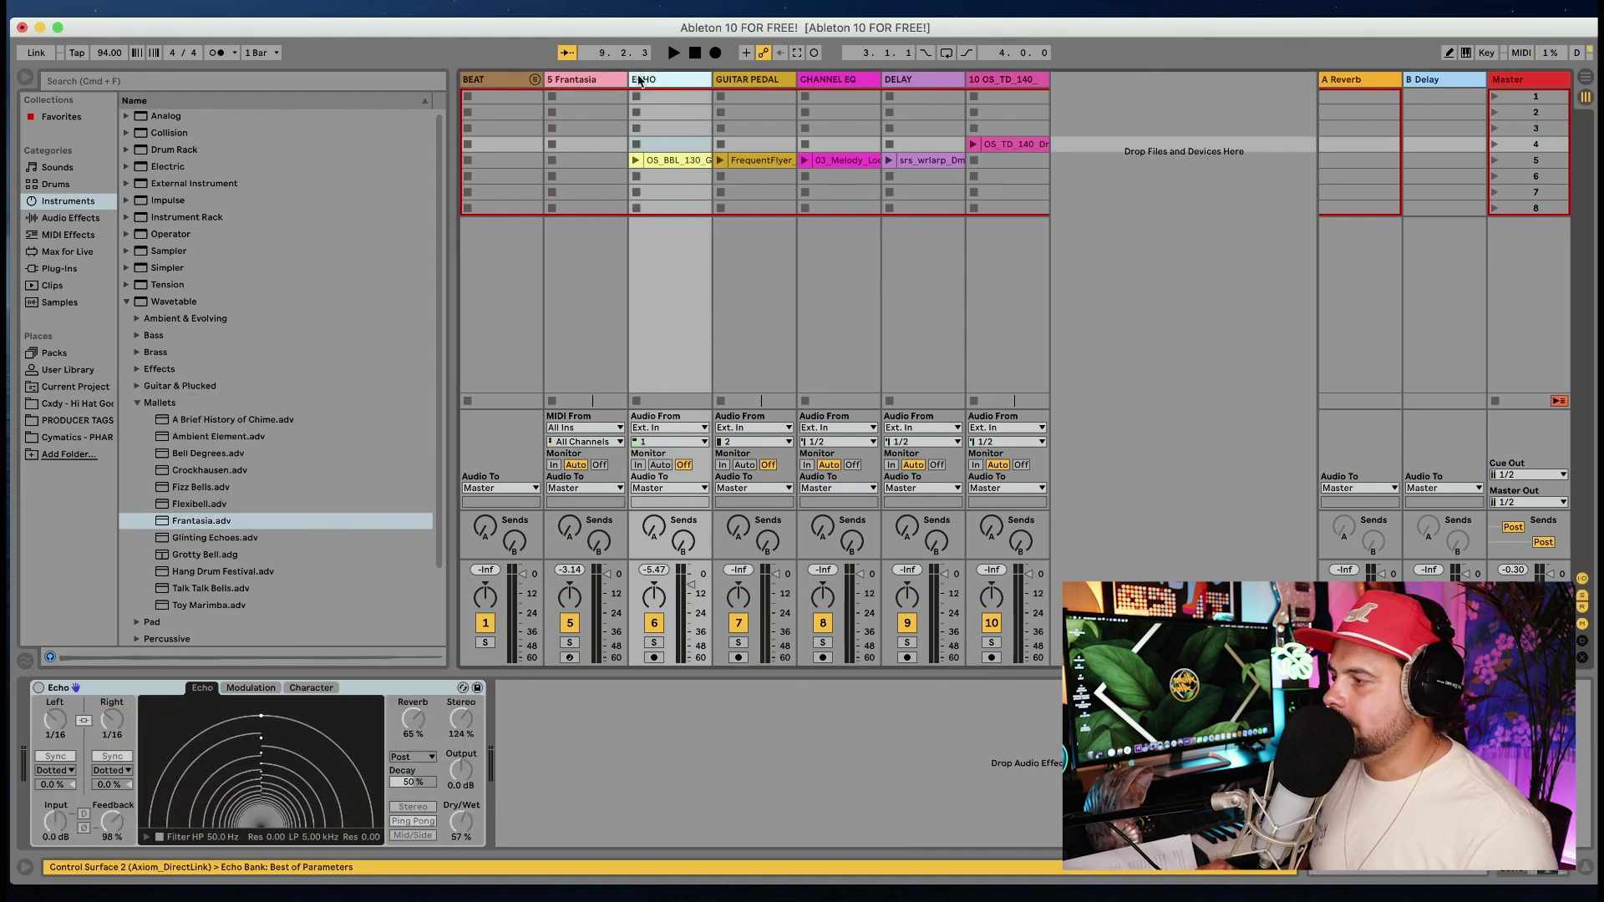
left_click(38, 688)
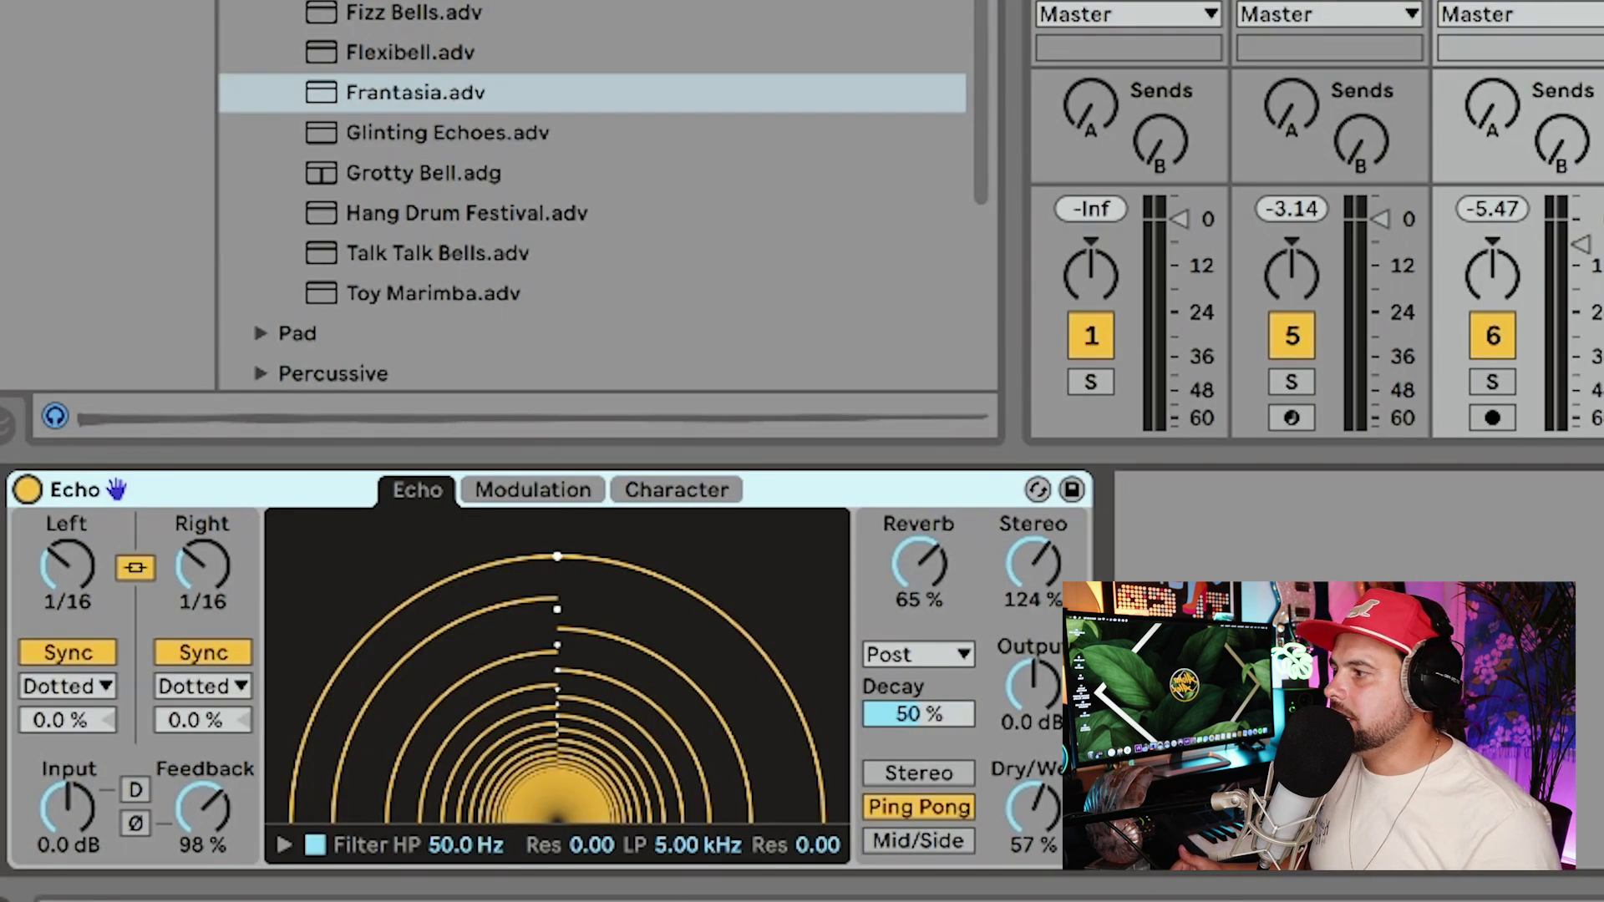
- Compare Echo bypassed and active, lowering Reverb to 33% and Dry/Wet nearly dry, leaving it on
left_click(28, 491)
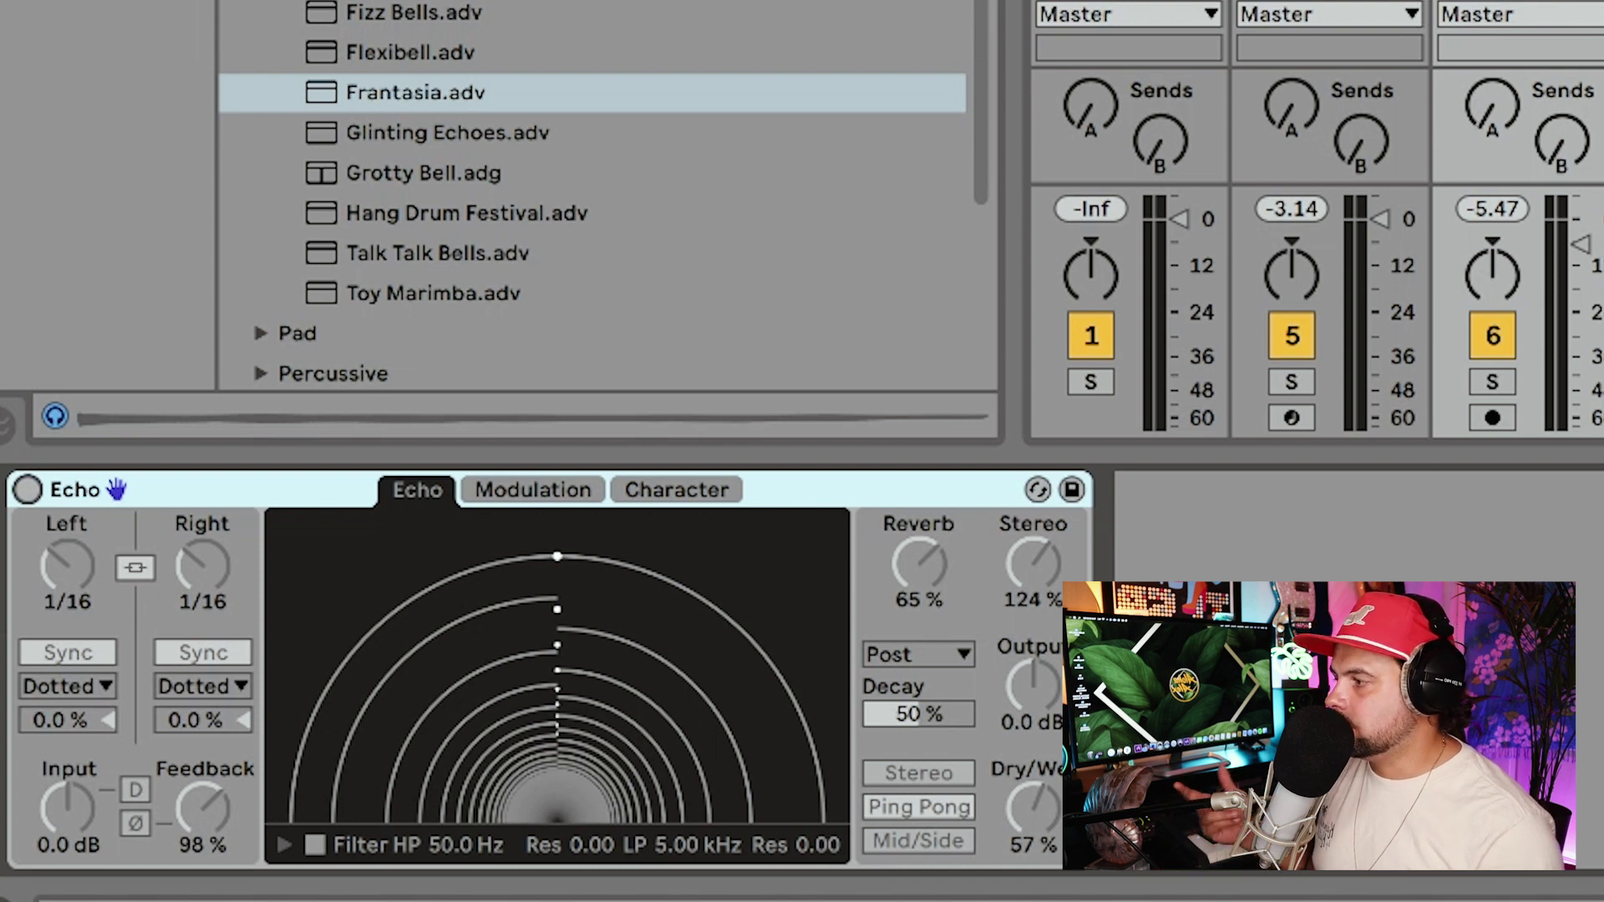
left_click(26, 489)
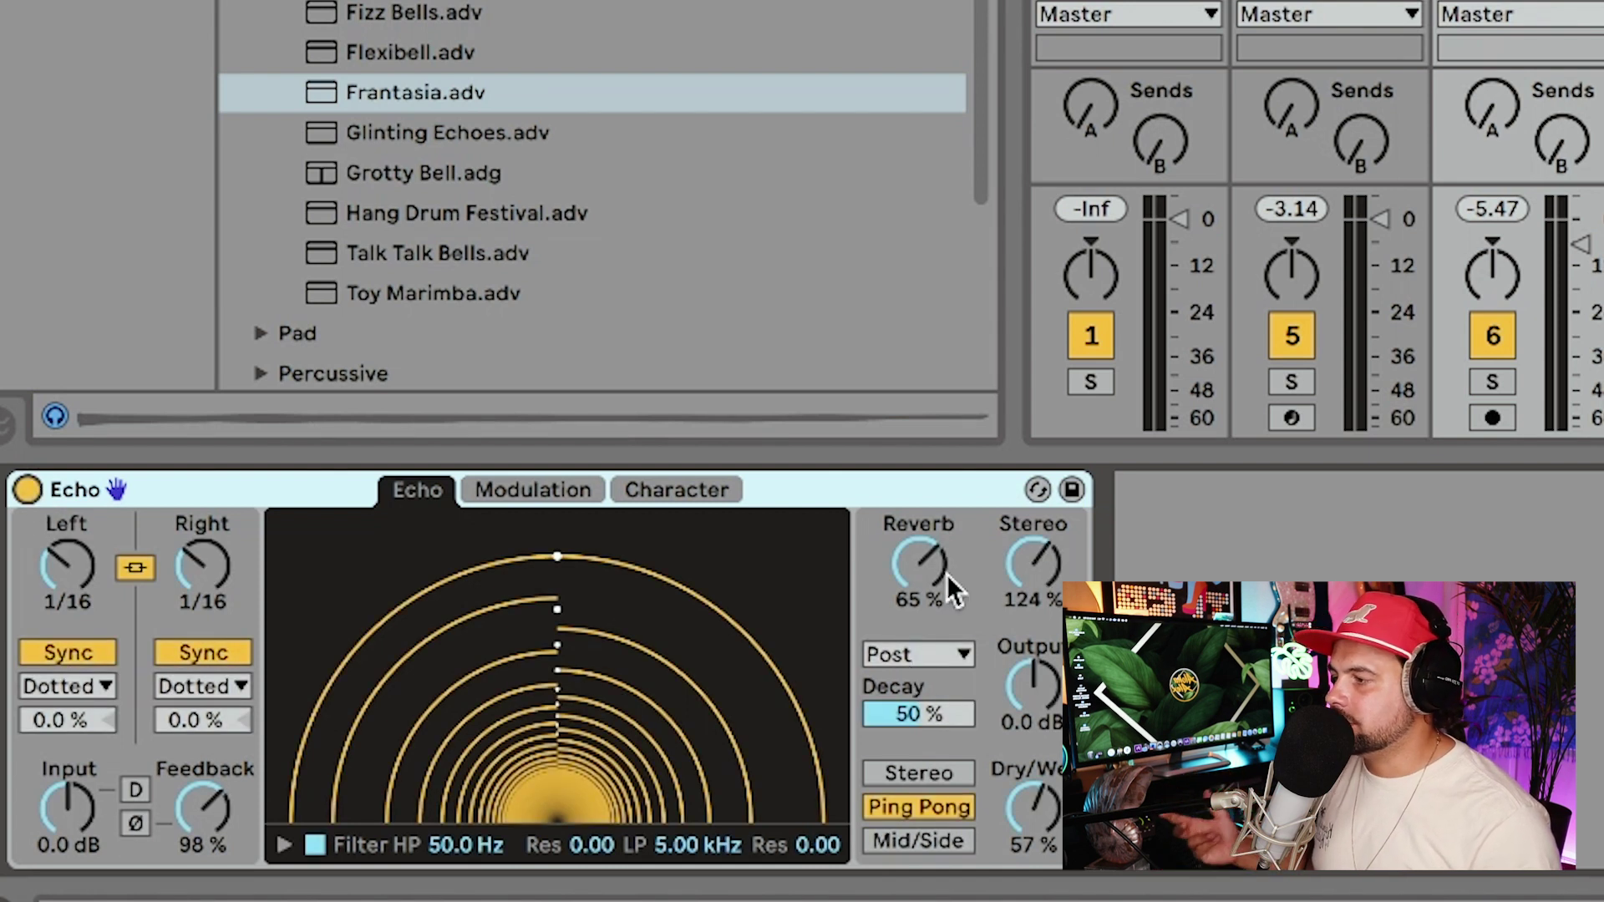
left_click_drag(946, 574, 919, 541)
left_click(27, 490)
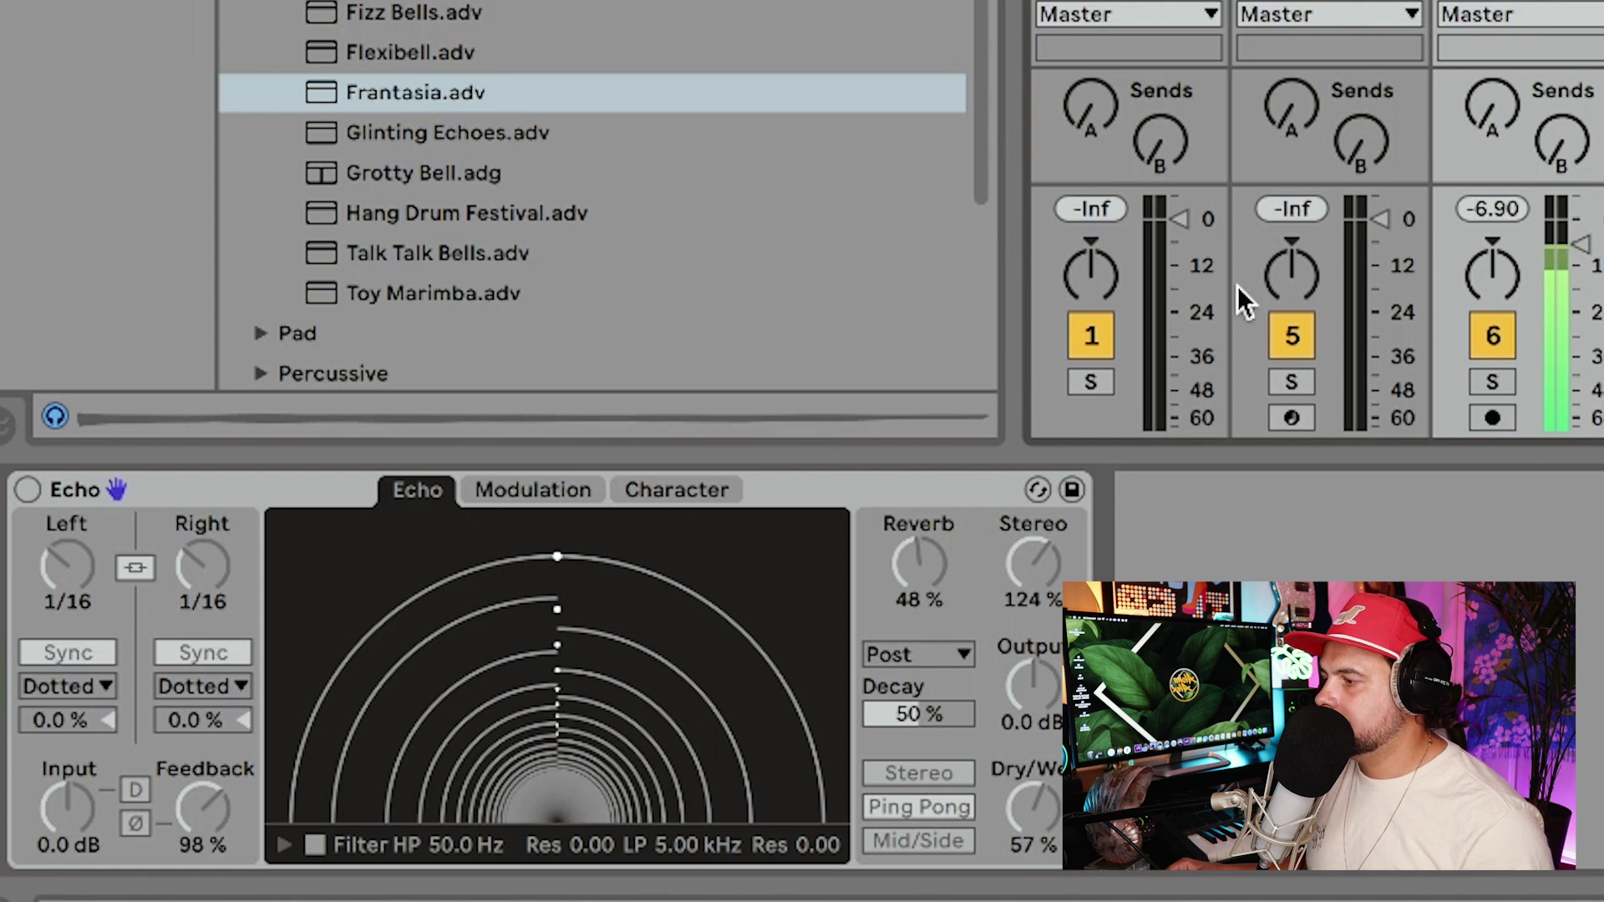
left_click_drag(1020, 780, 1020, 835)
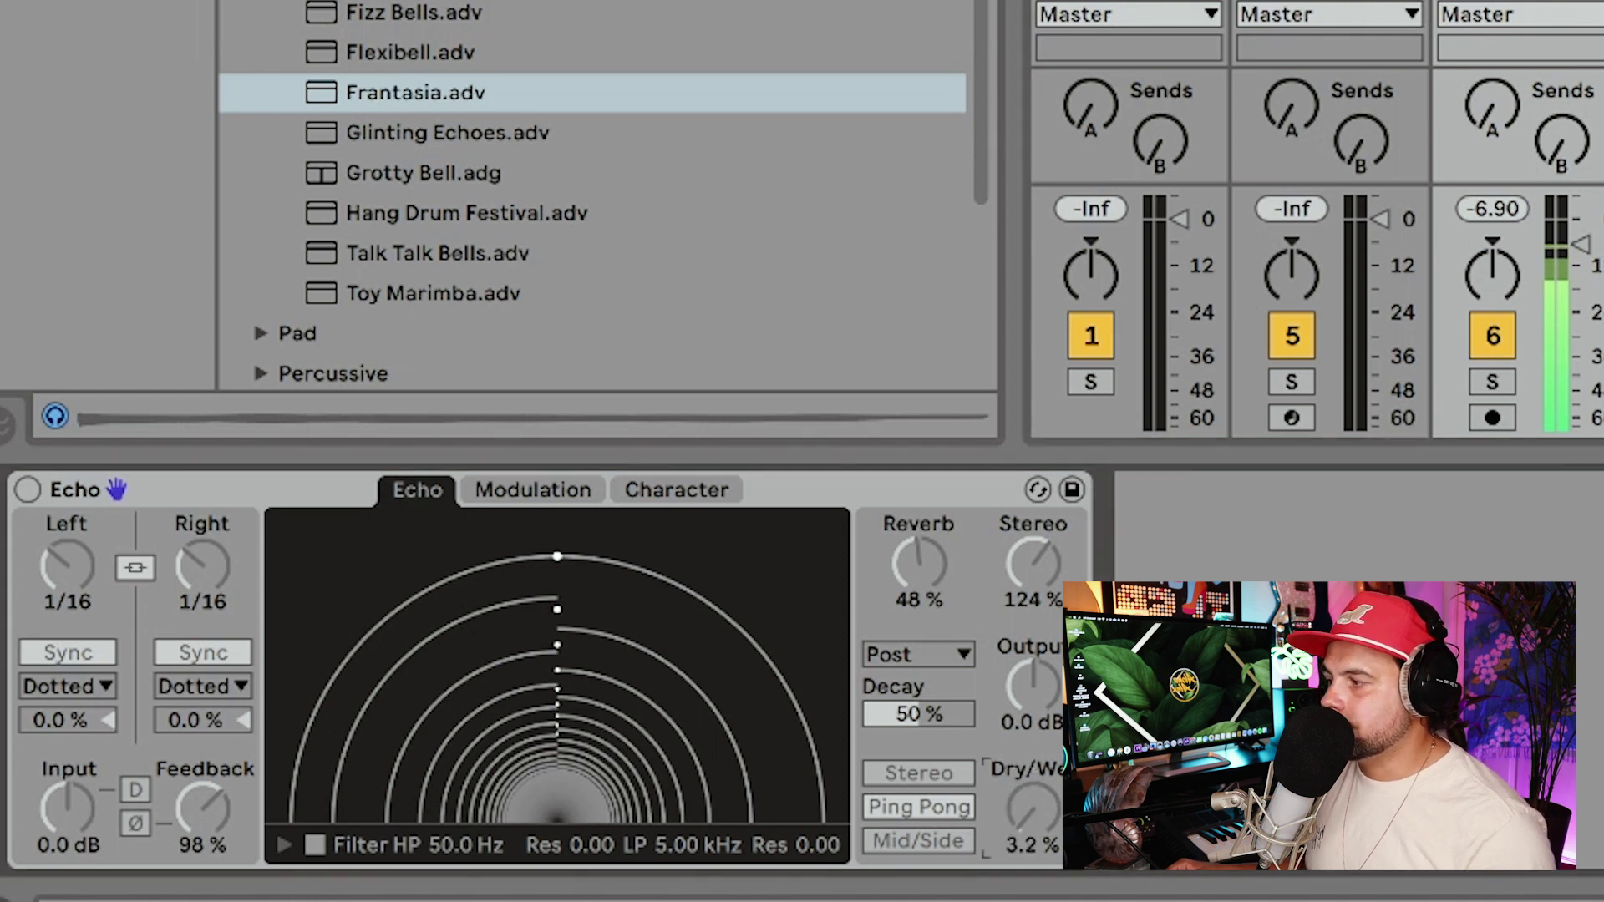
left_click(27, 492)
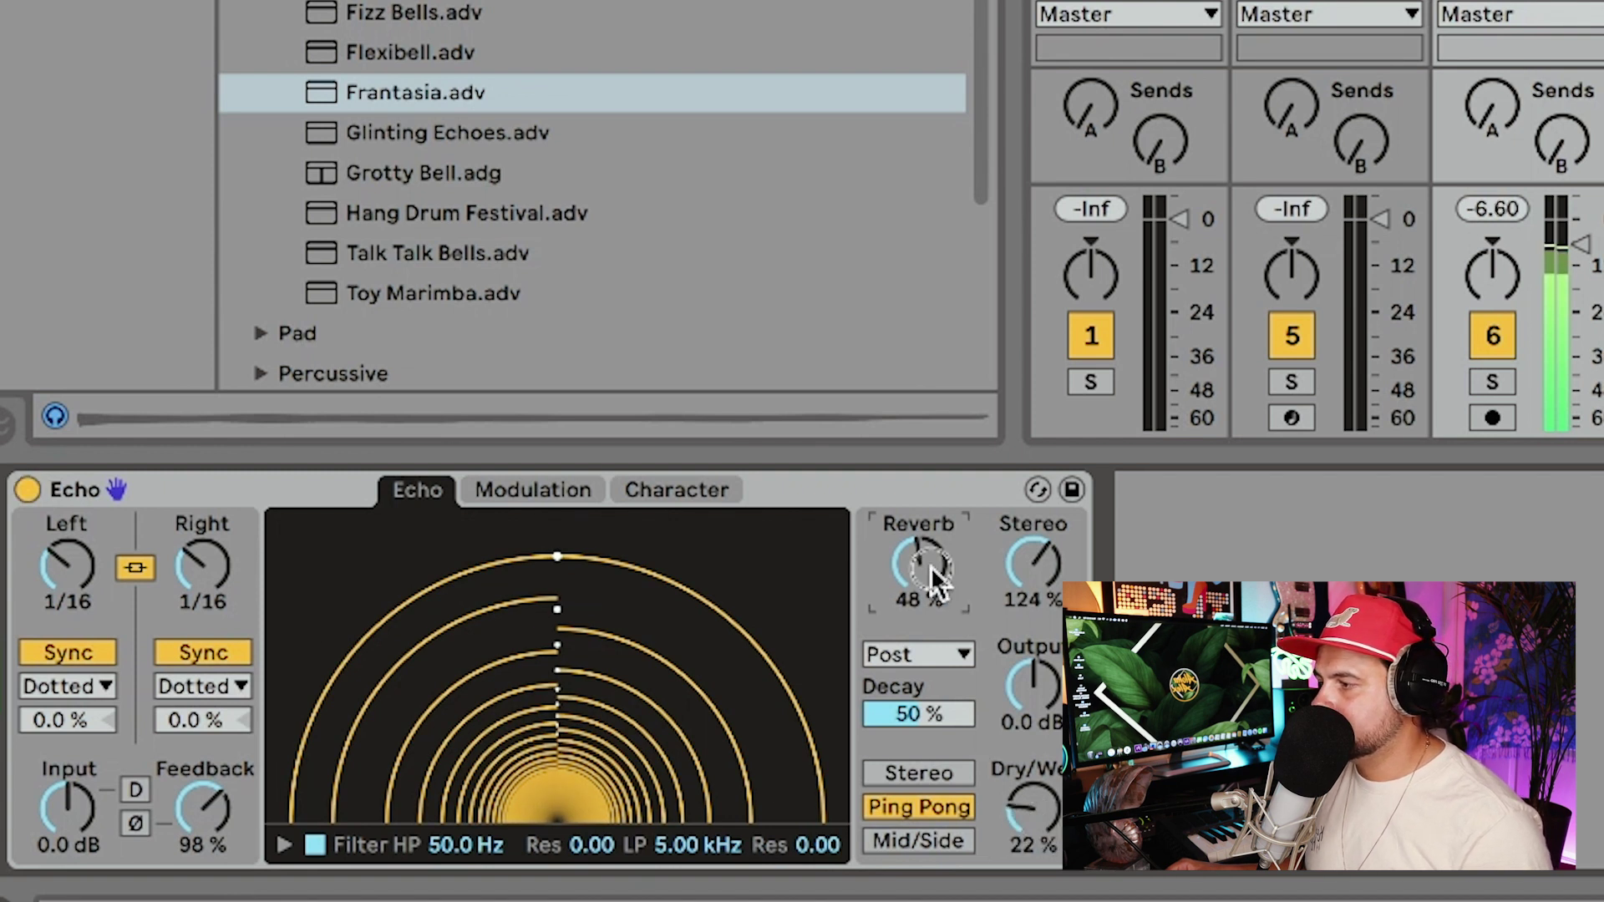
left_click(1015, 816)
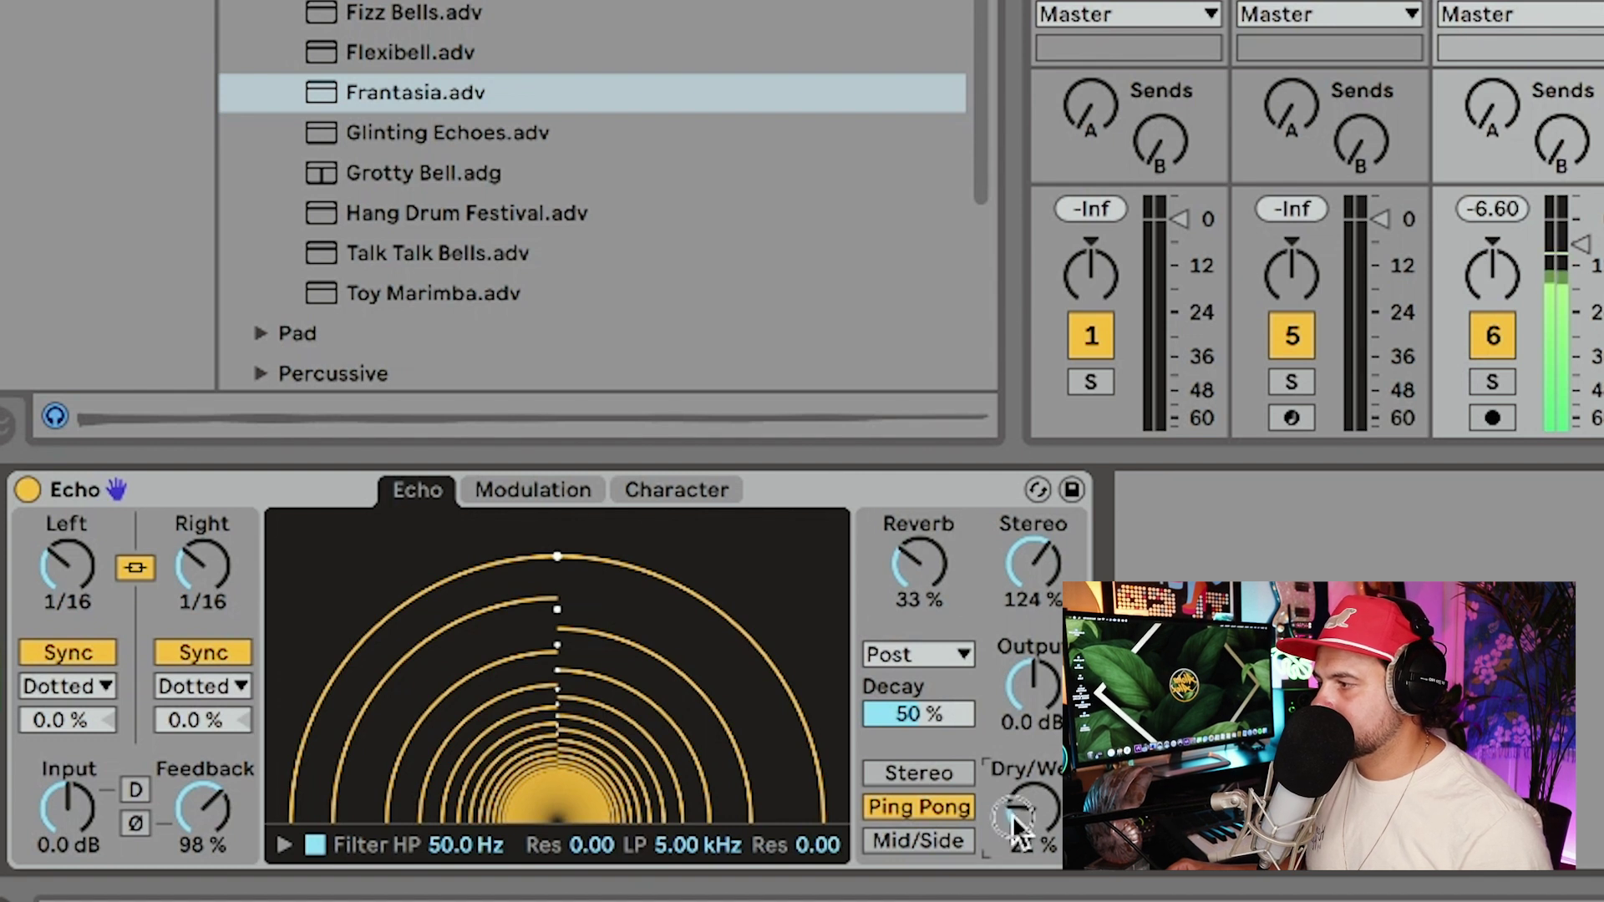
- Show track 10's Drum Buss, bypass it, and start the drum loop clip playing
left_click(1008, 79)
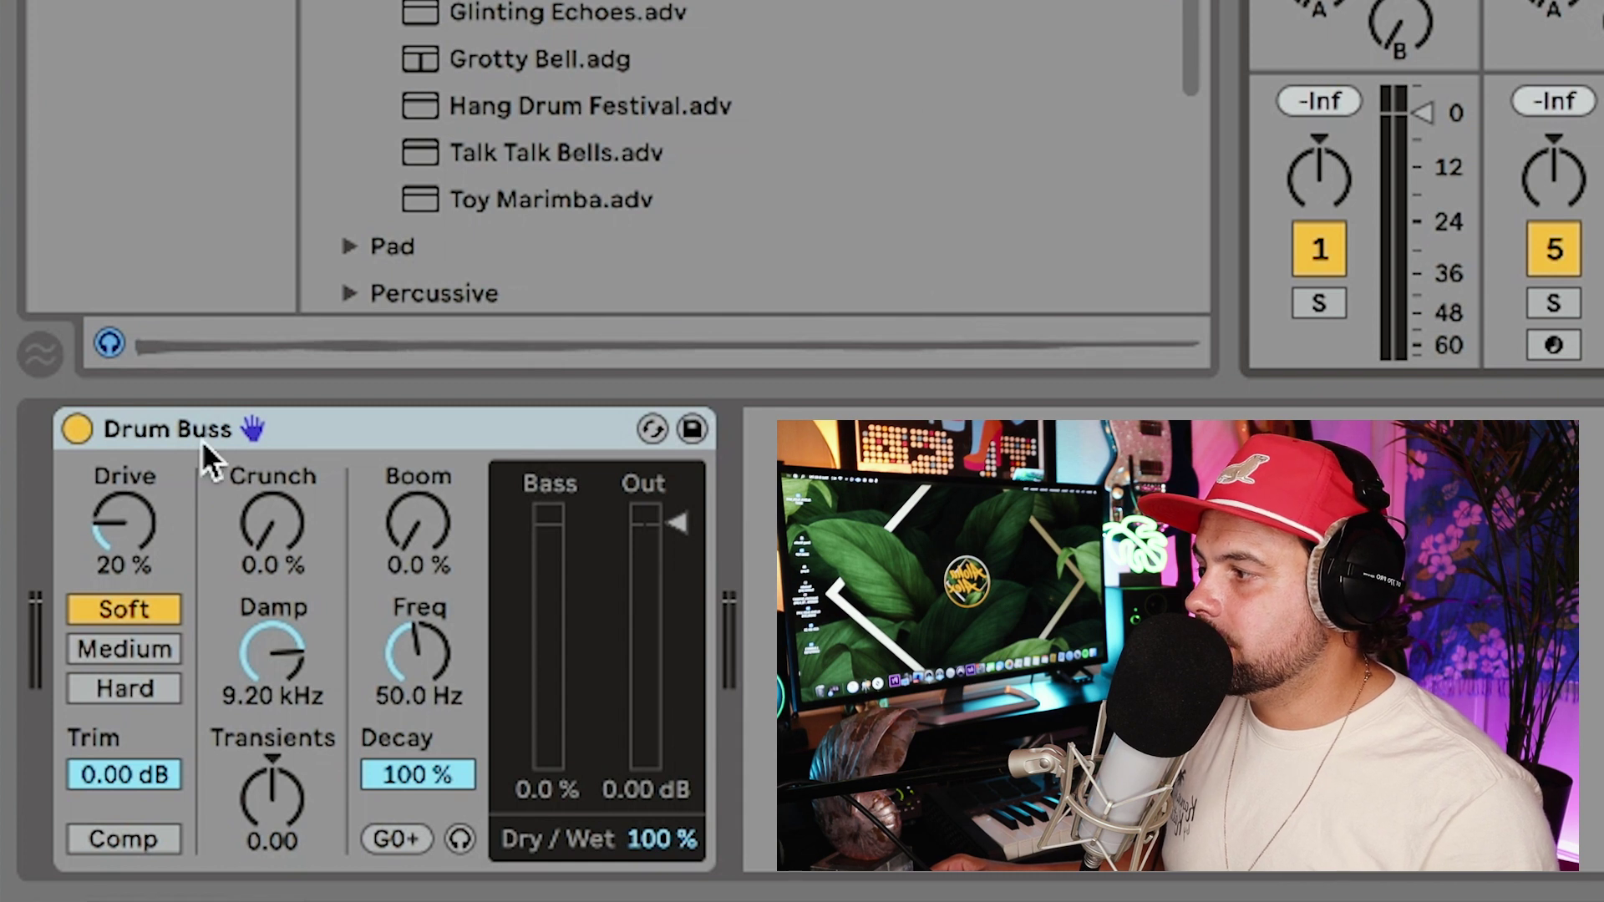
left_click(76, 430)
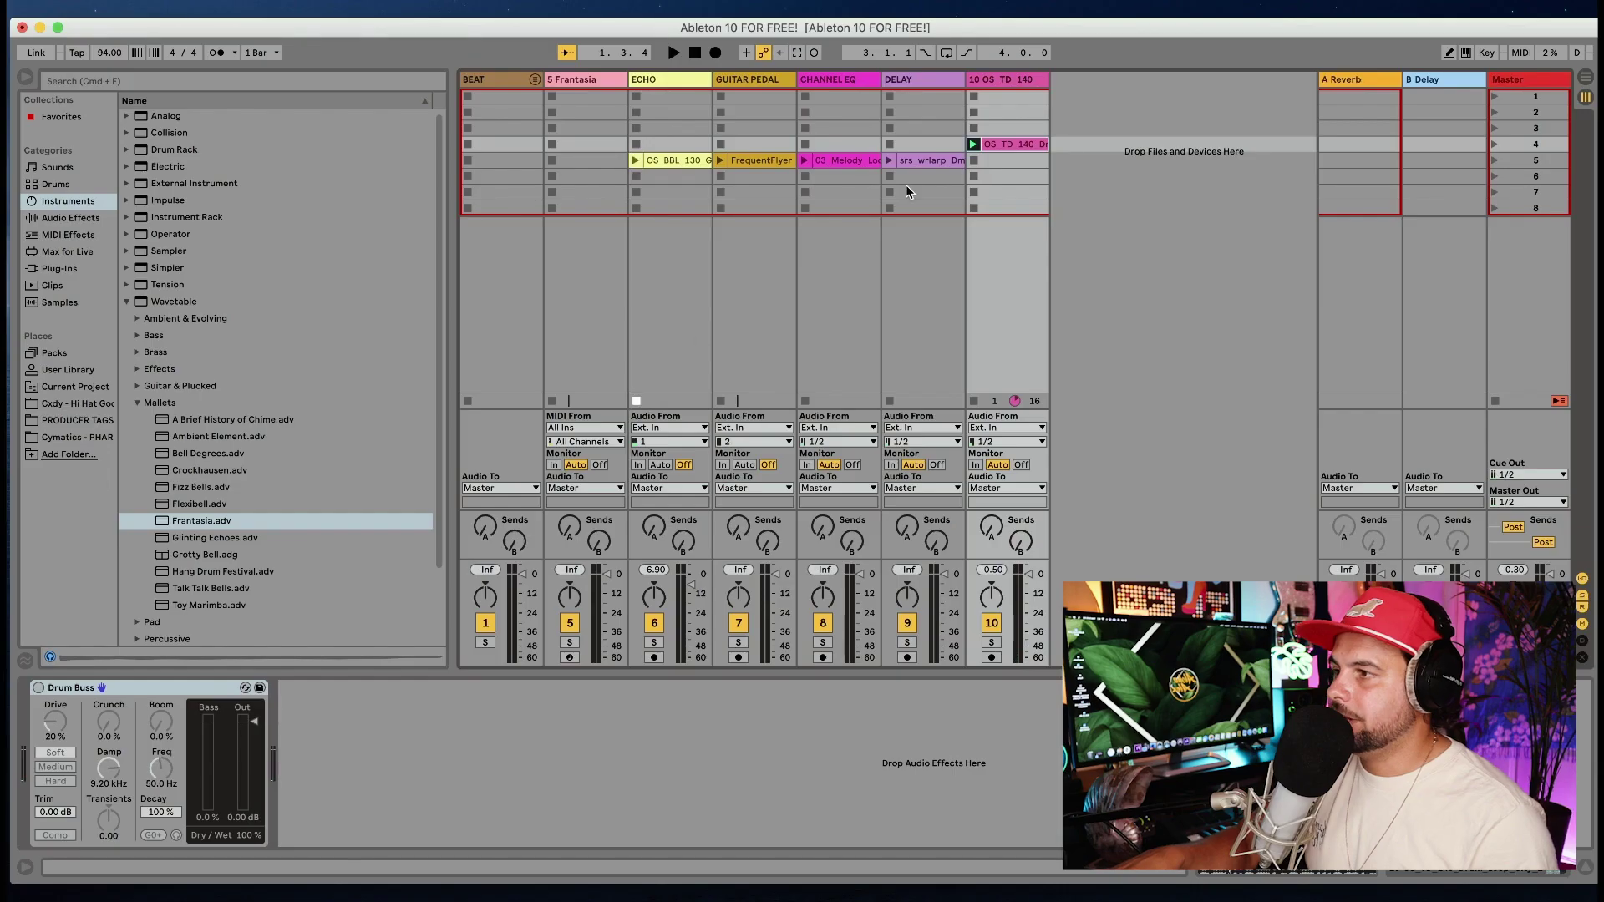
left_click(974, 144)
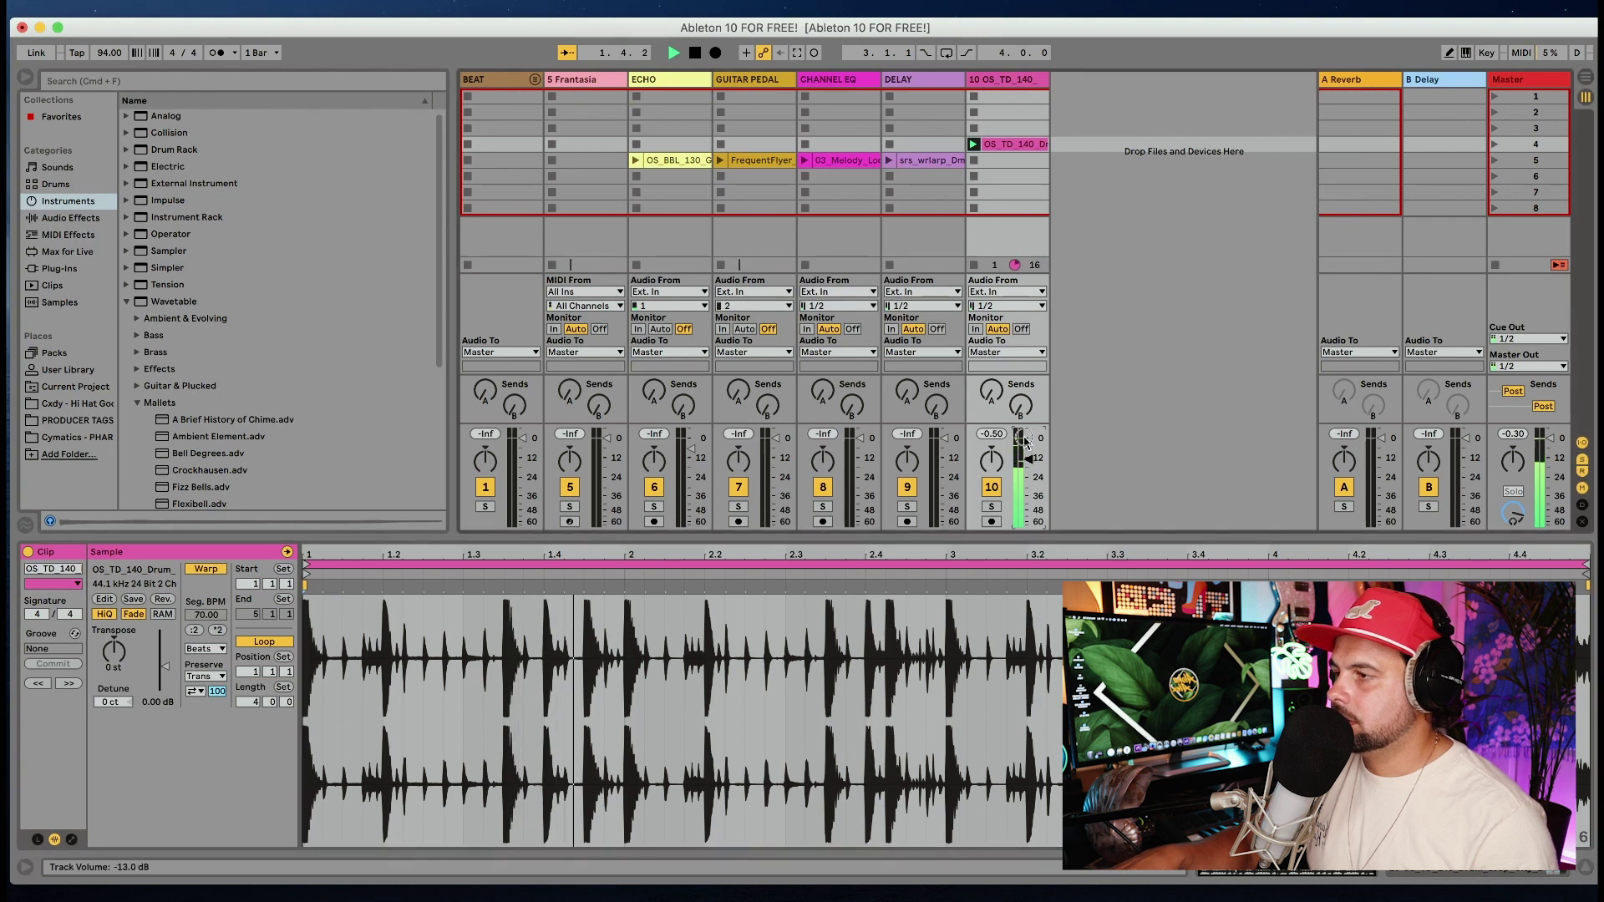
- Re-enable Drum Buss with Drive about 29%, Hard saturation, compression and more Boom
left_click(1007, 79)
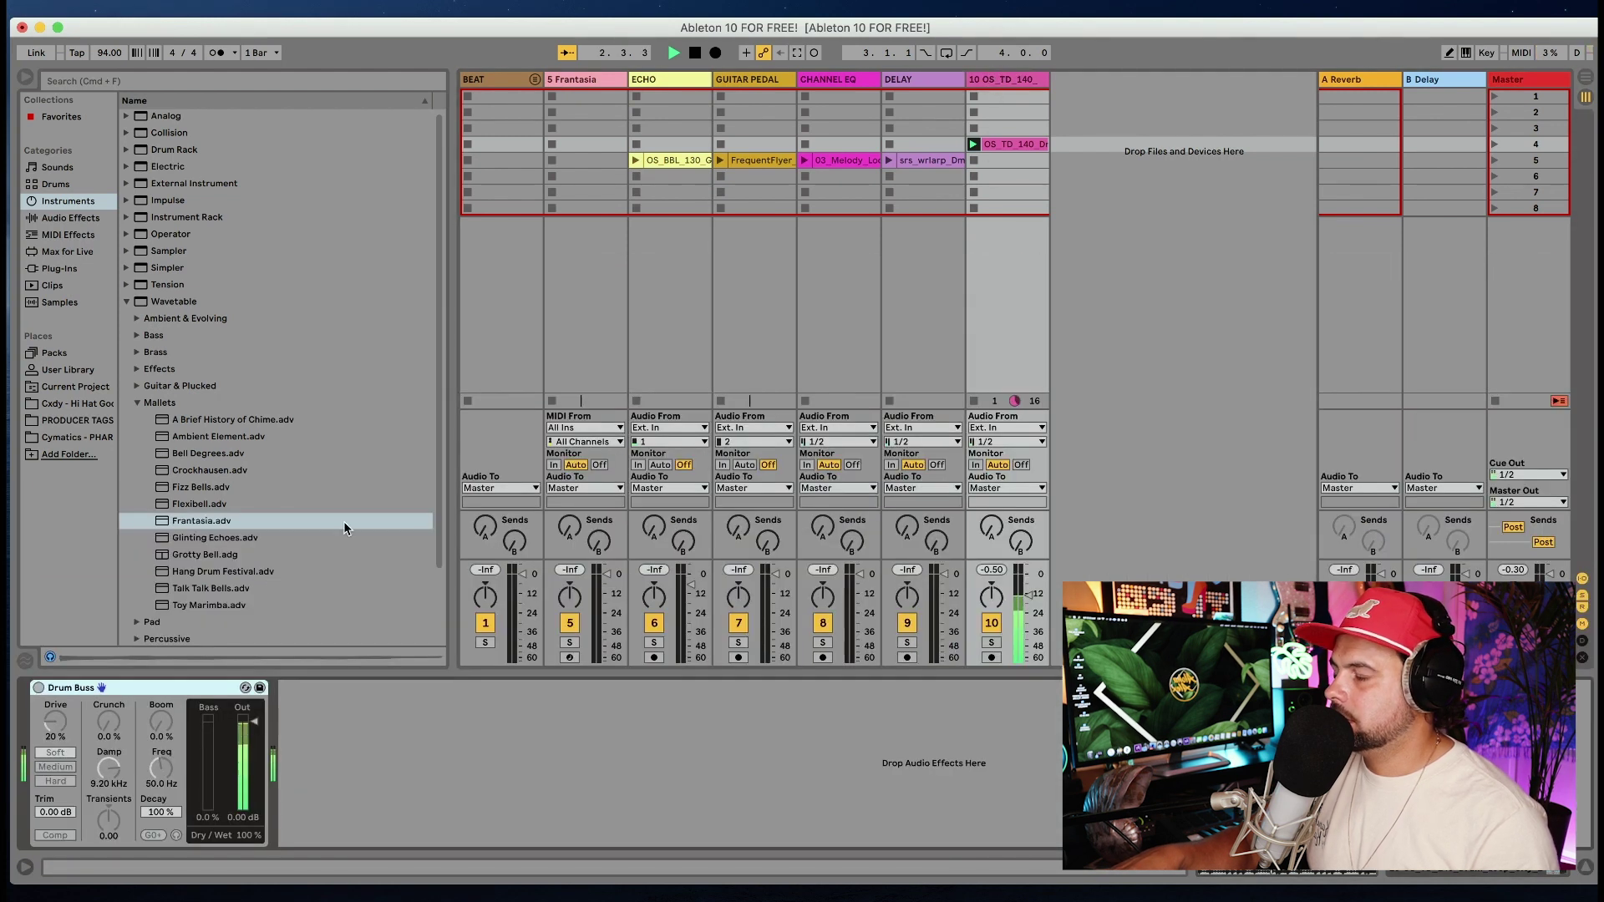
left_click(38, 688)
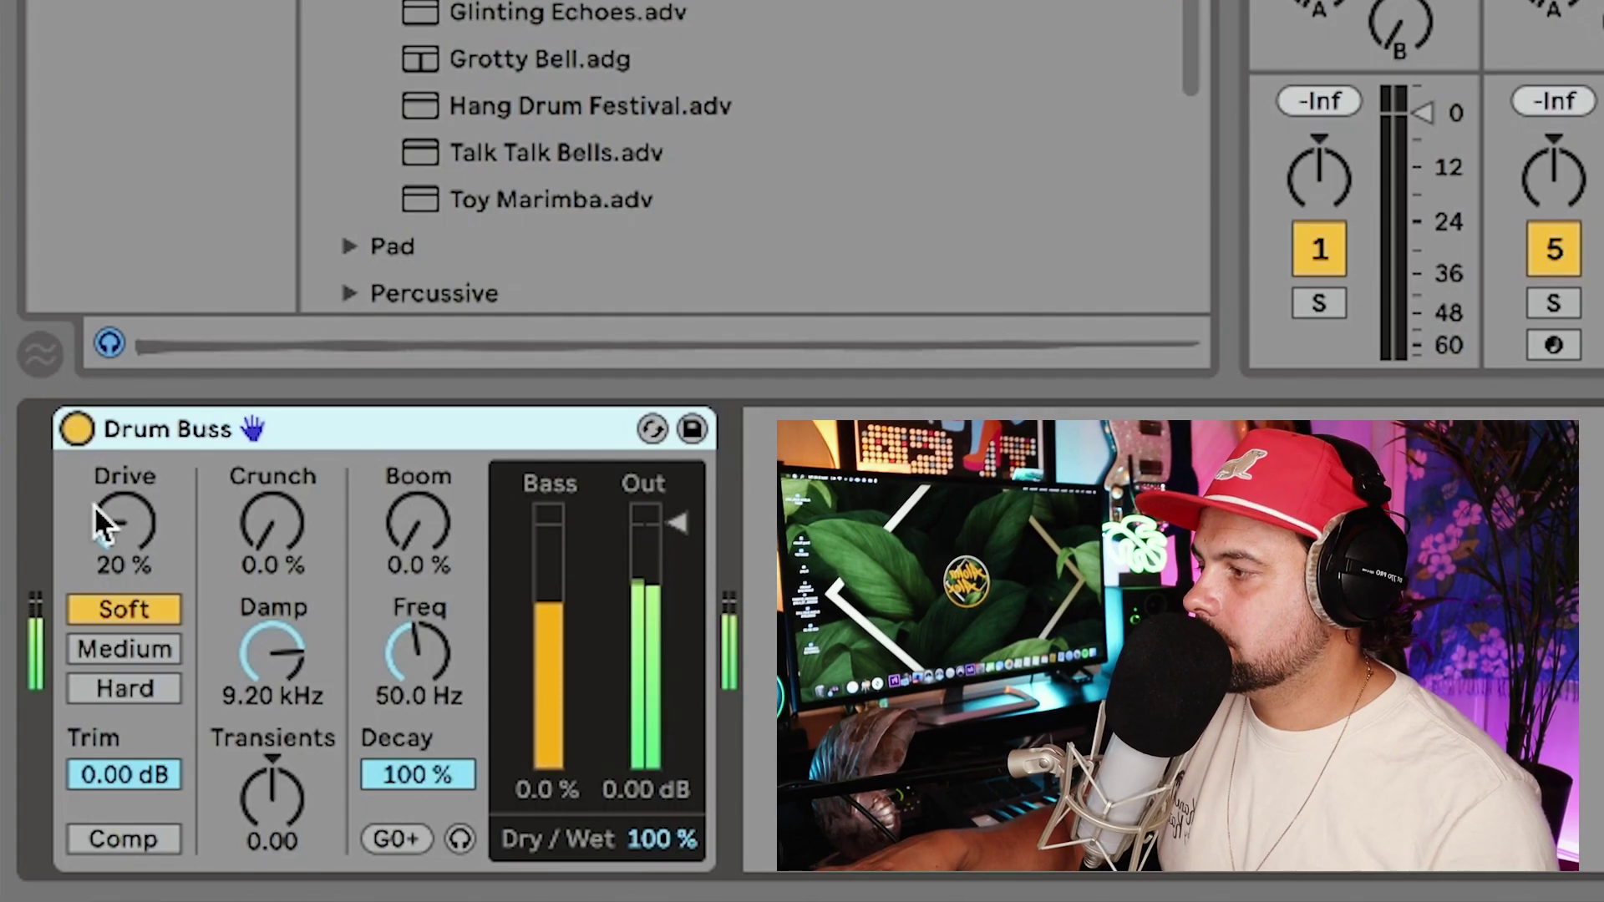
scroll(48, 718, "up", 3)
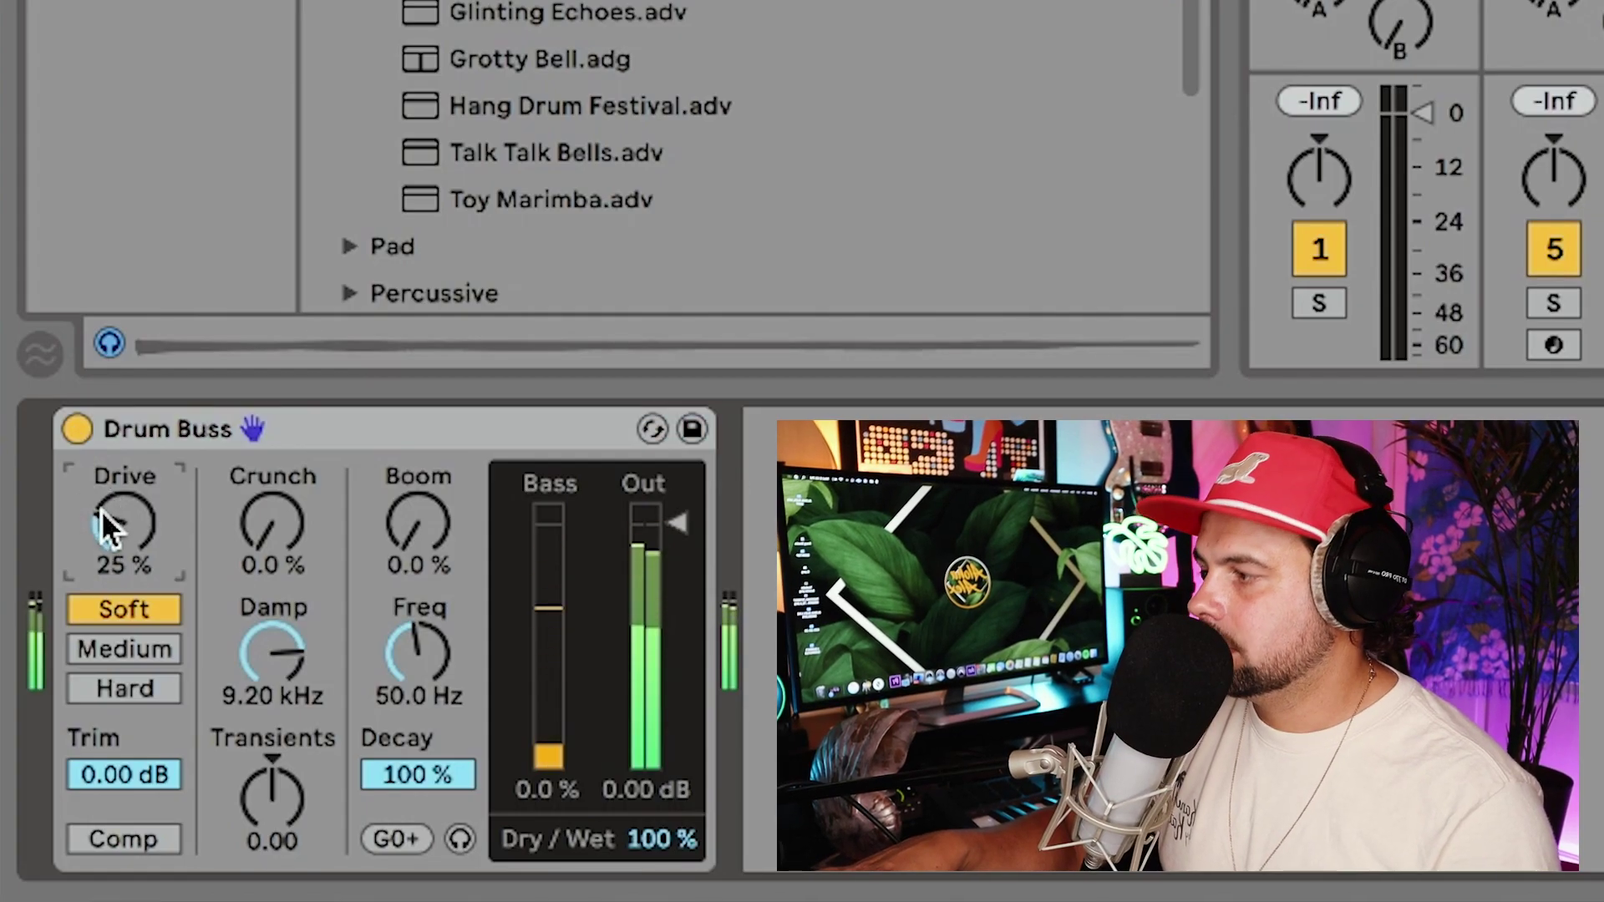
scroll(107, 522, "up", 7)
scroll(112, 519, "down", 3)
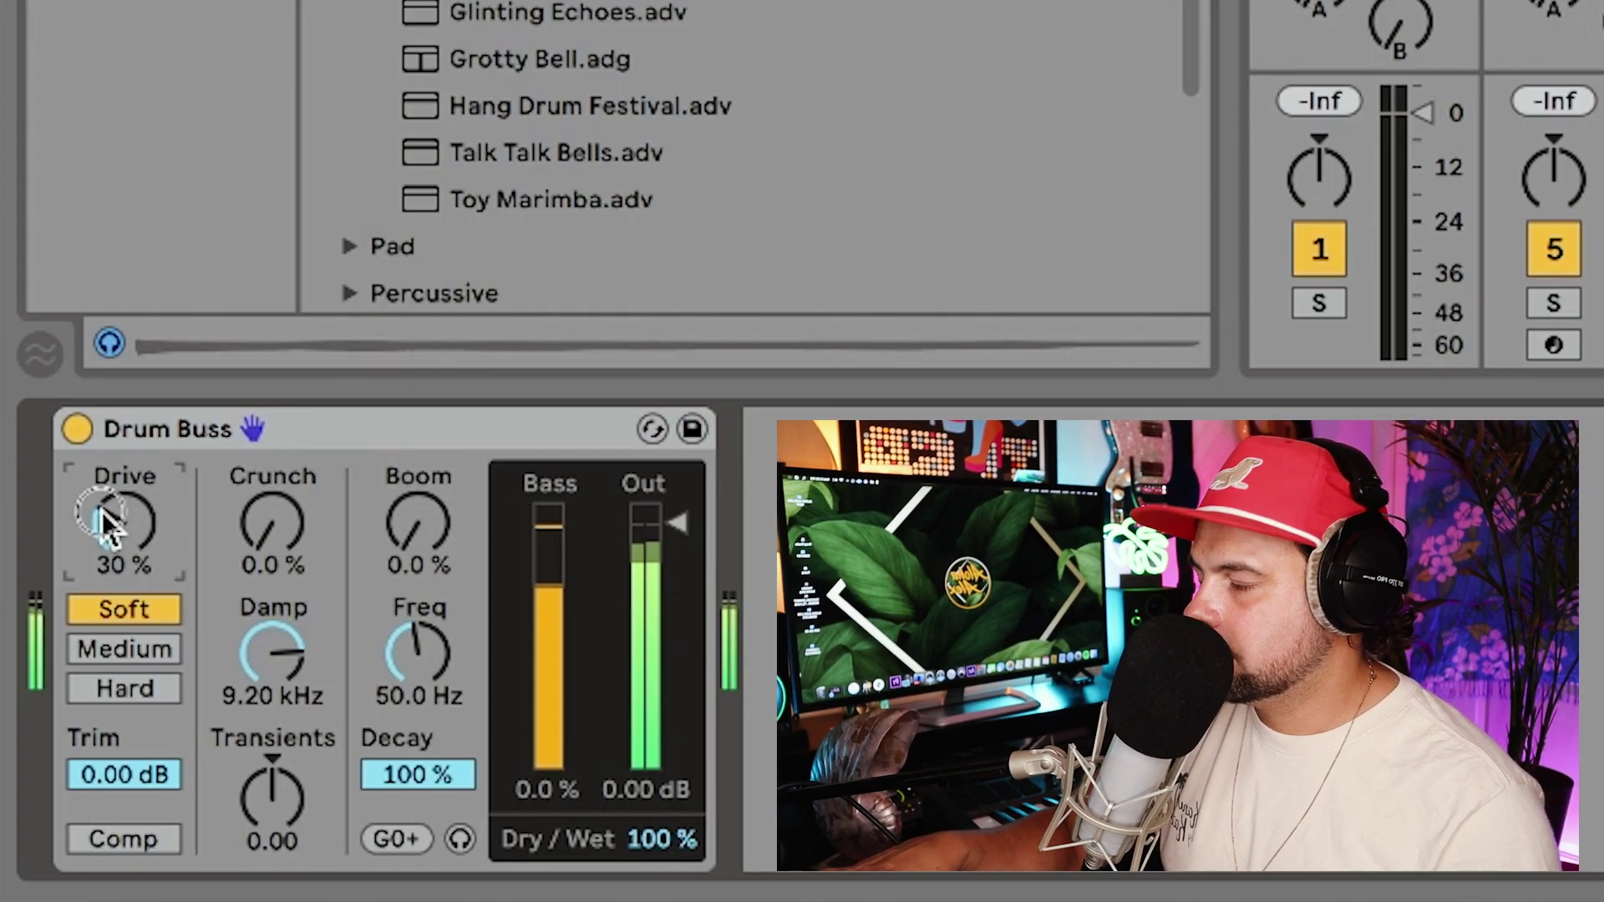
left_click(123, 688)
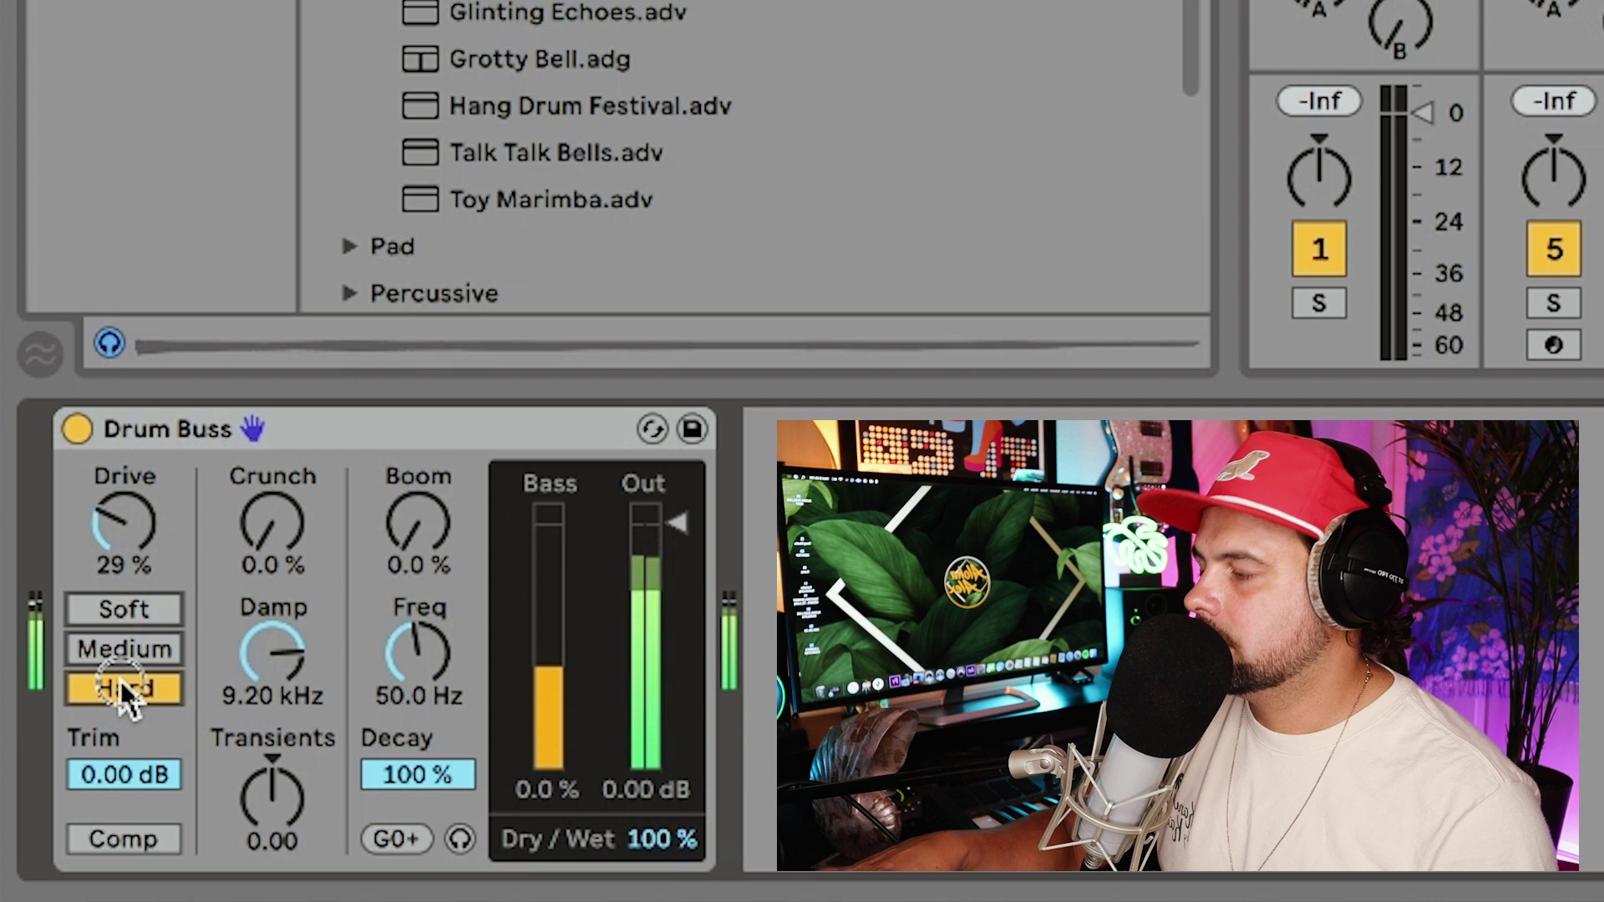
left_click(122, 841)
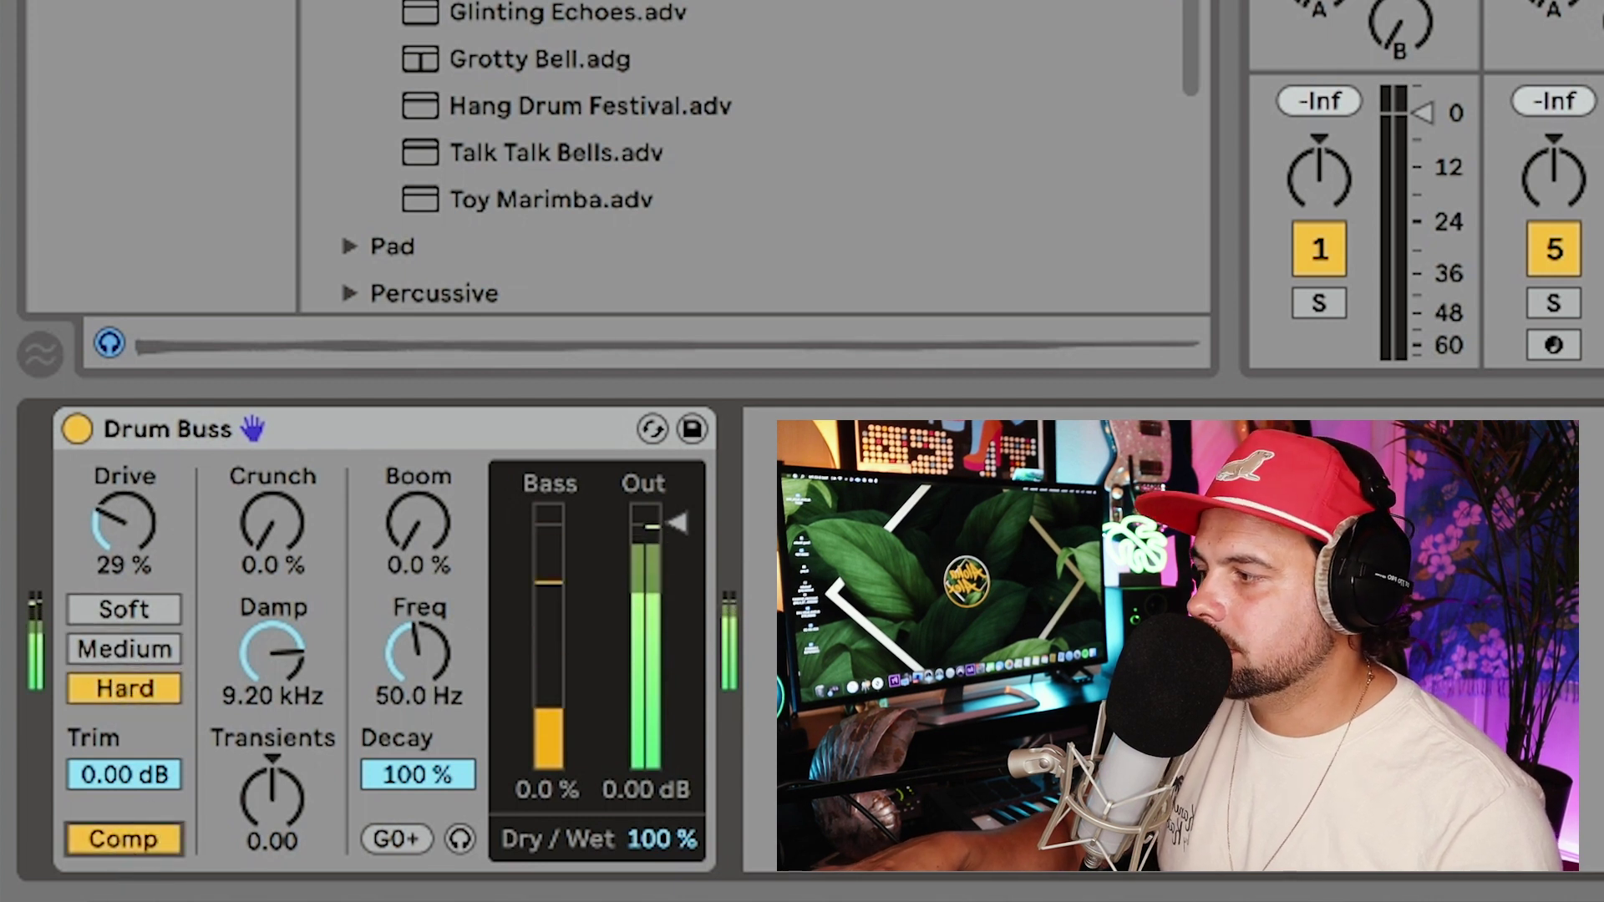
scroll(424, 528, "up", 5)
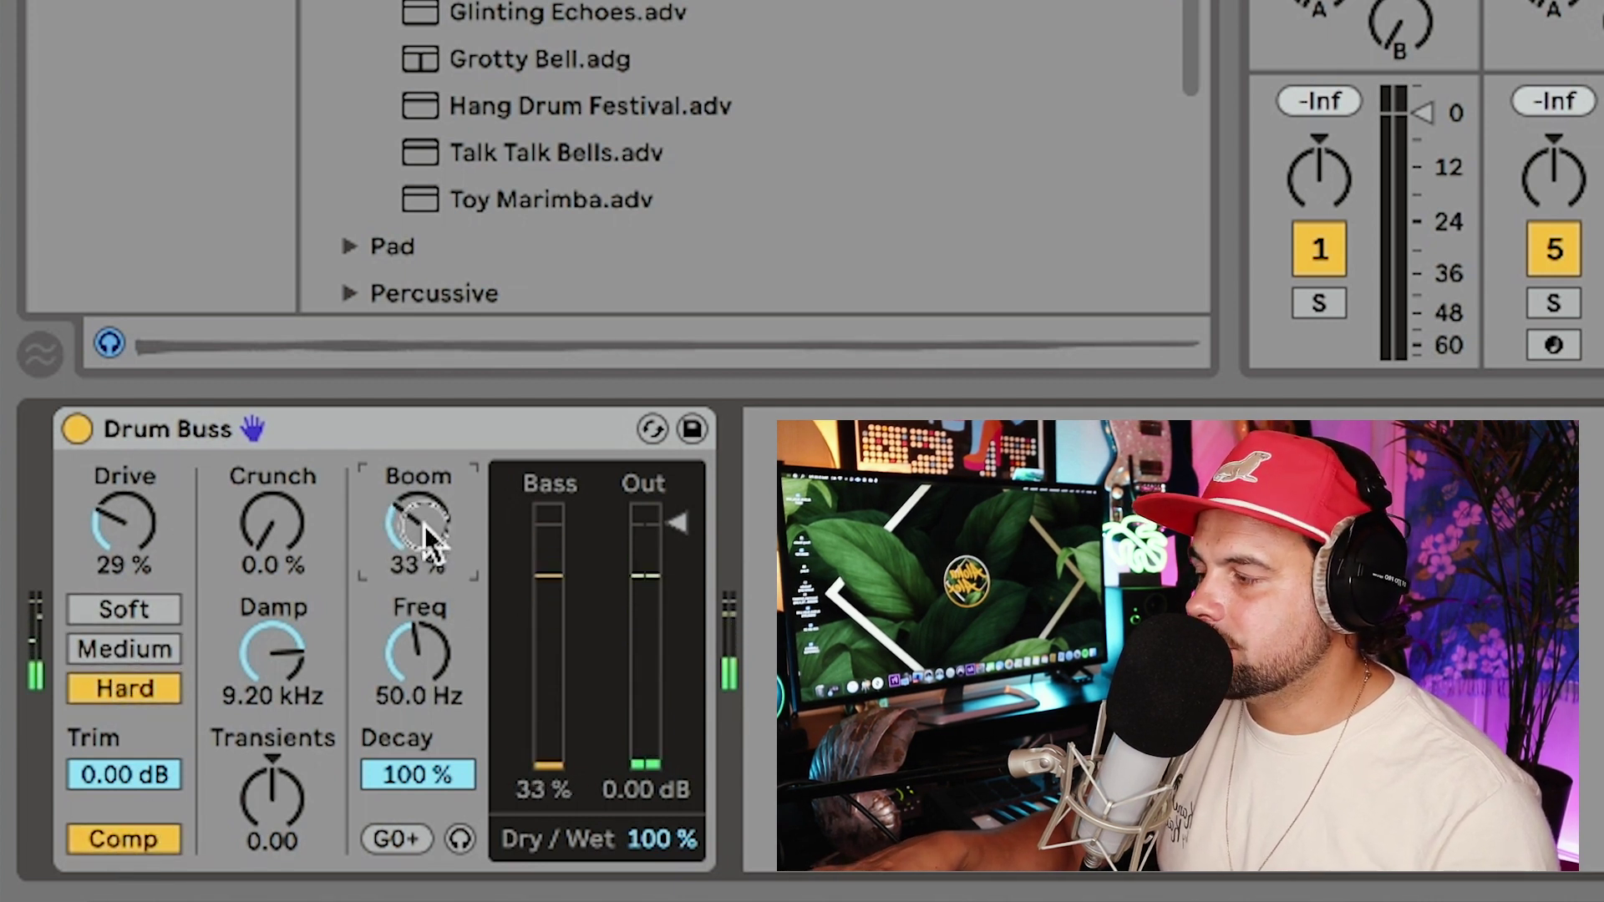
scroll(421, 528, "up", 2)
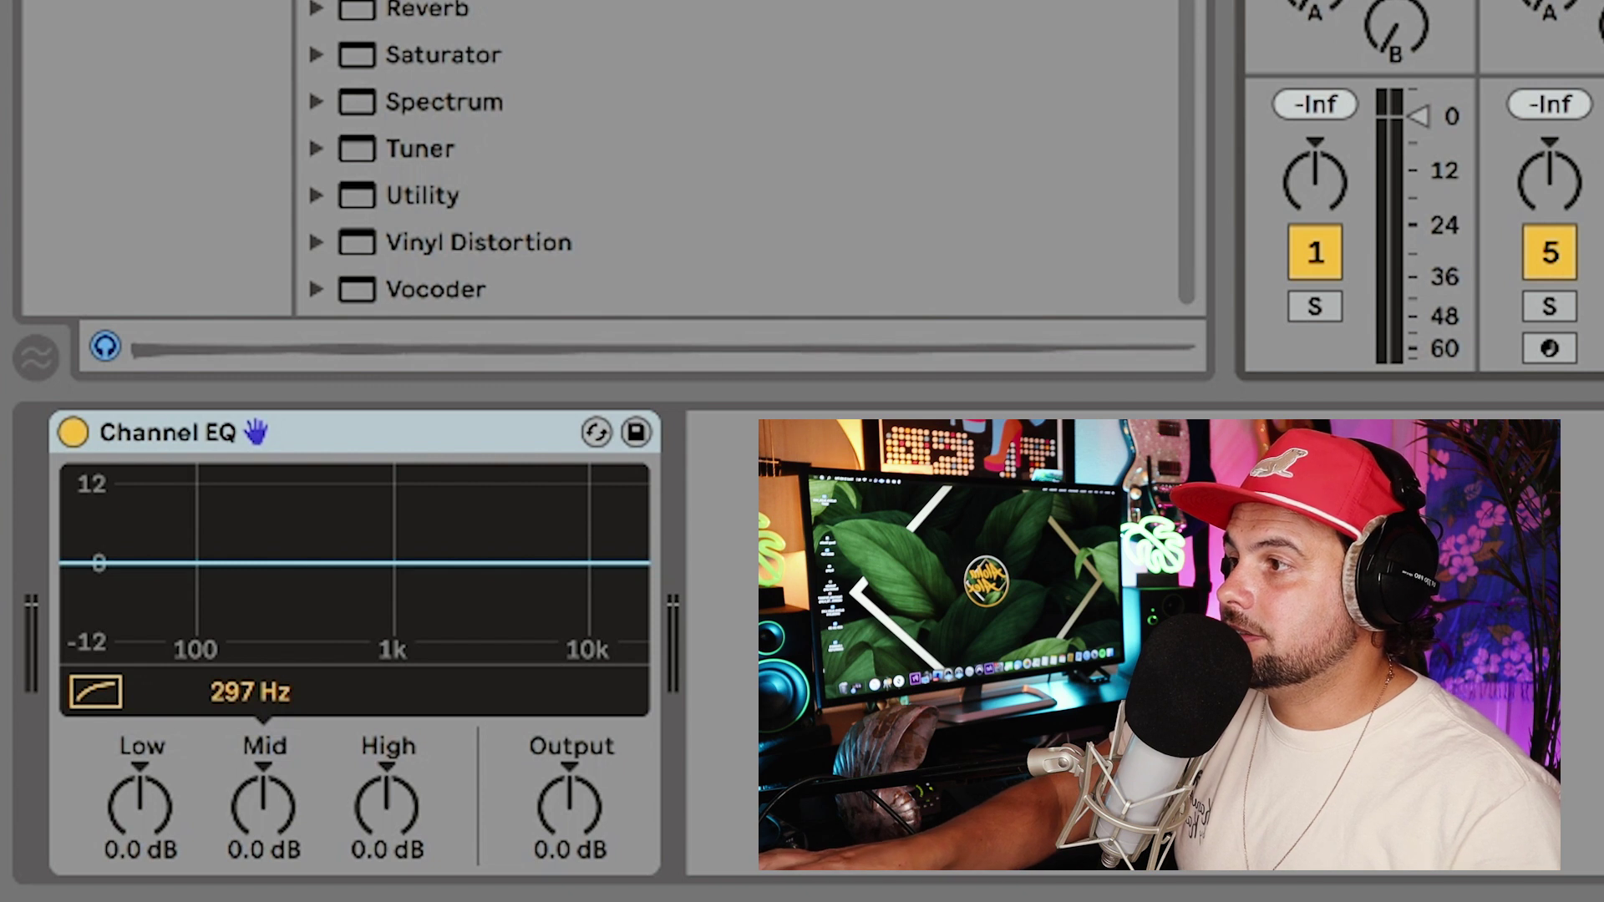
- During playback set the Channel EQ to Low -14 dB, Mid +7.8 dB, High -15 dB
key("space")
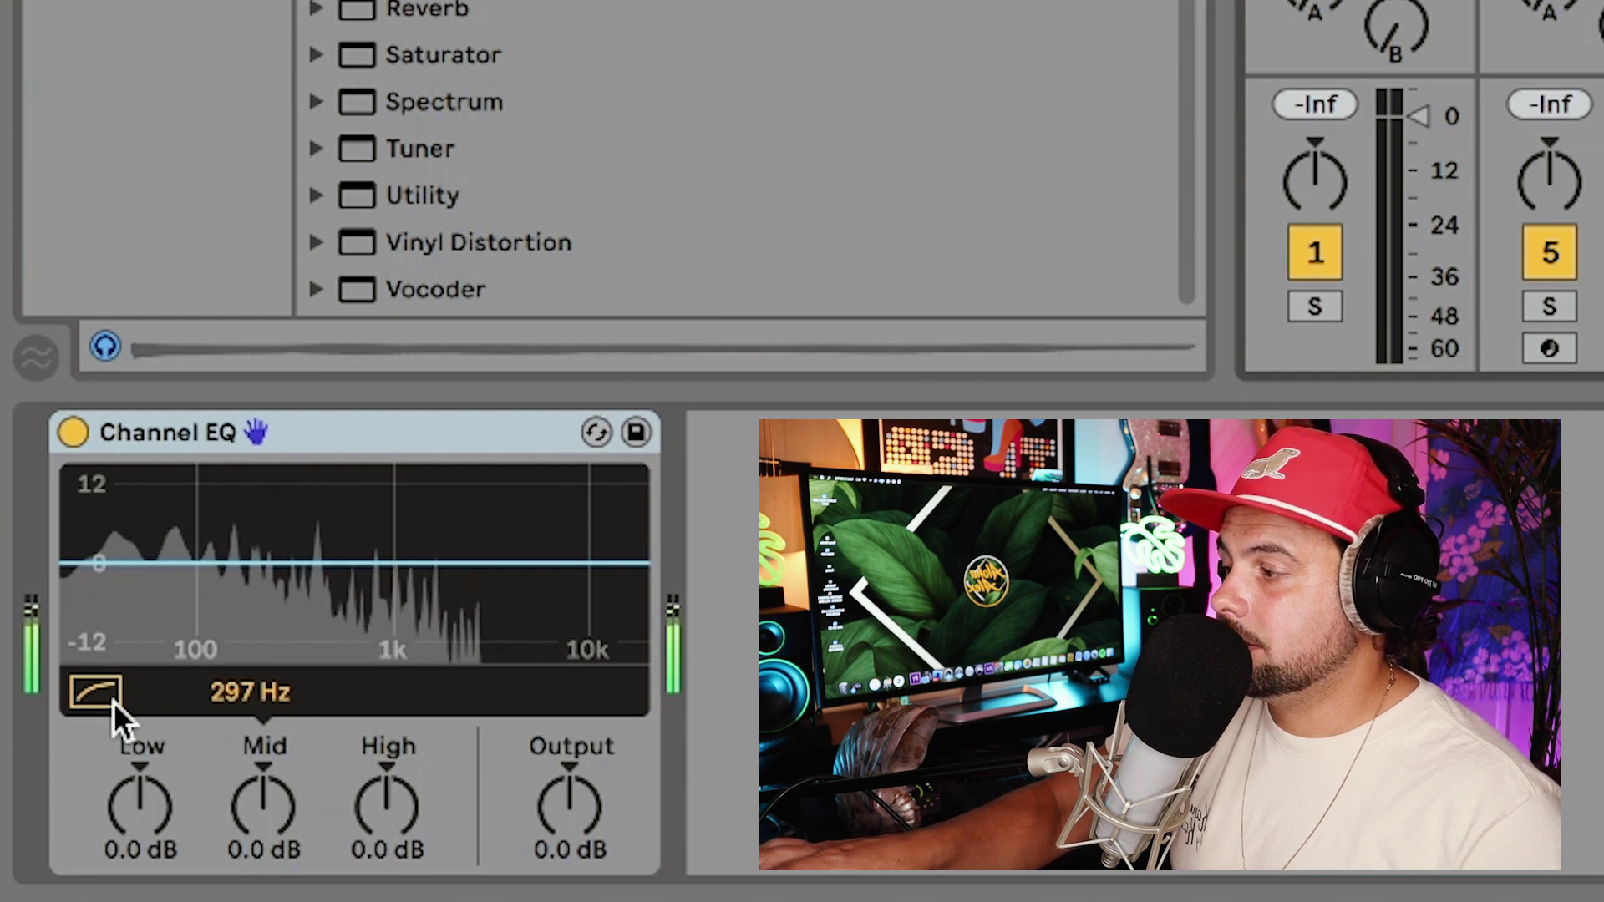
left_click_drag(268, 830, 250, 763)
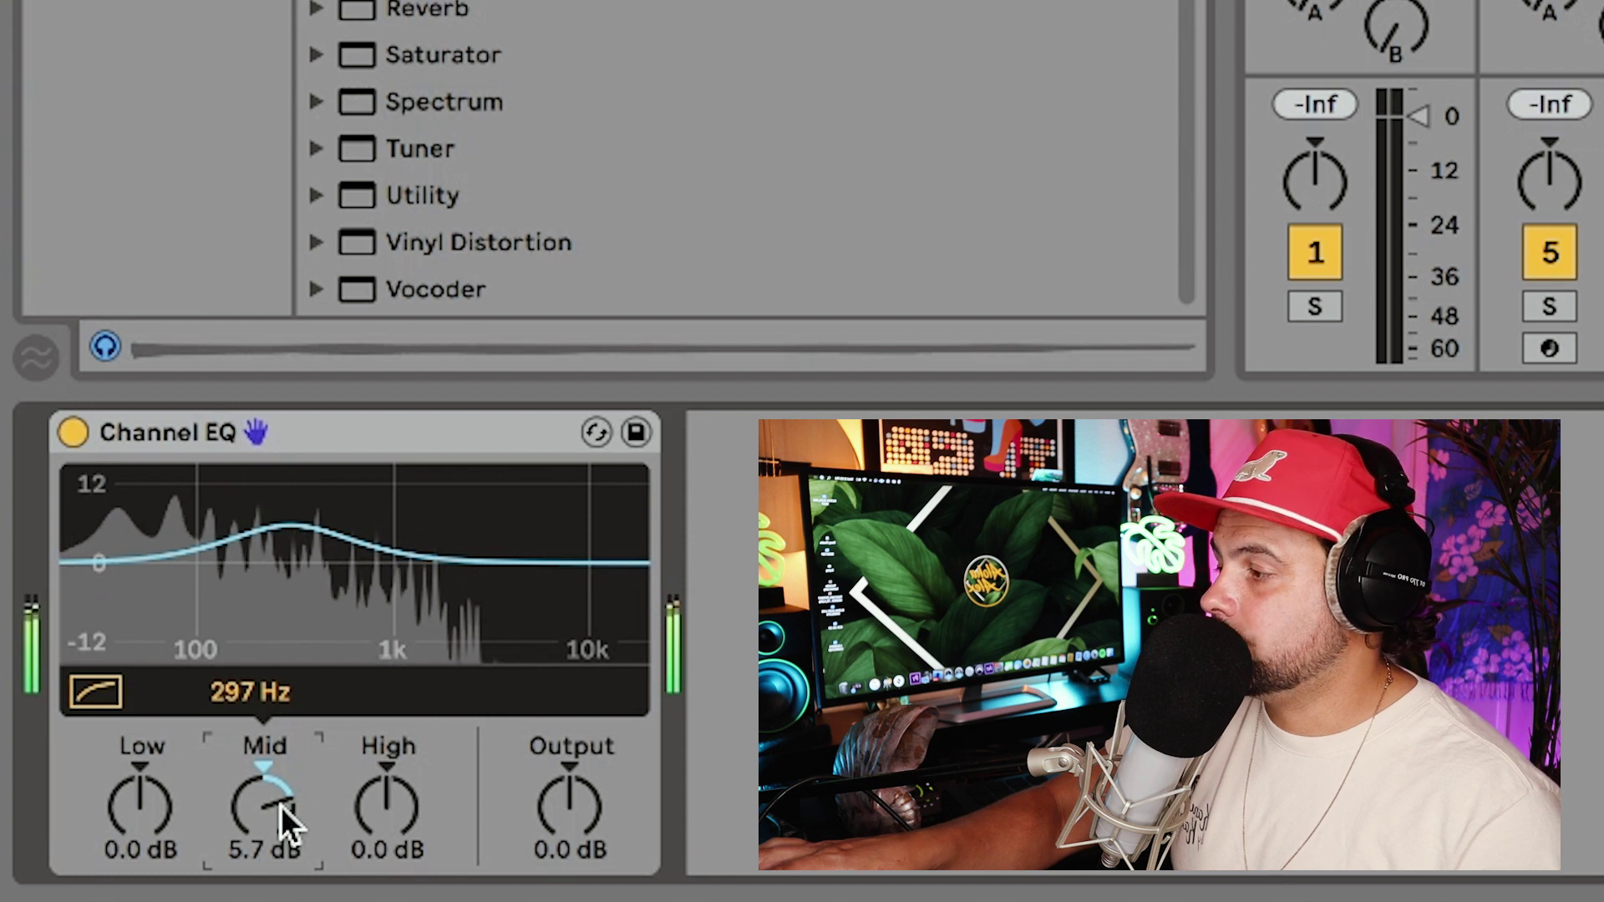
scroll(257, 799, "down", 8)
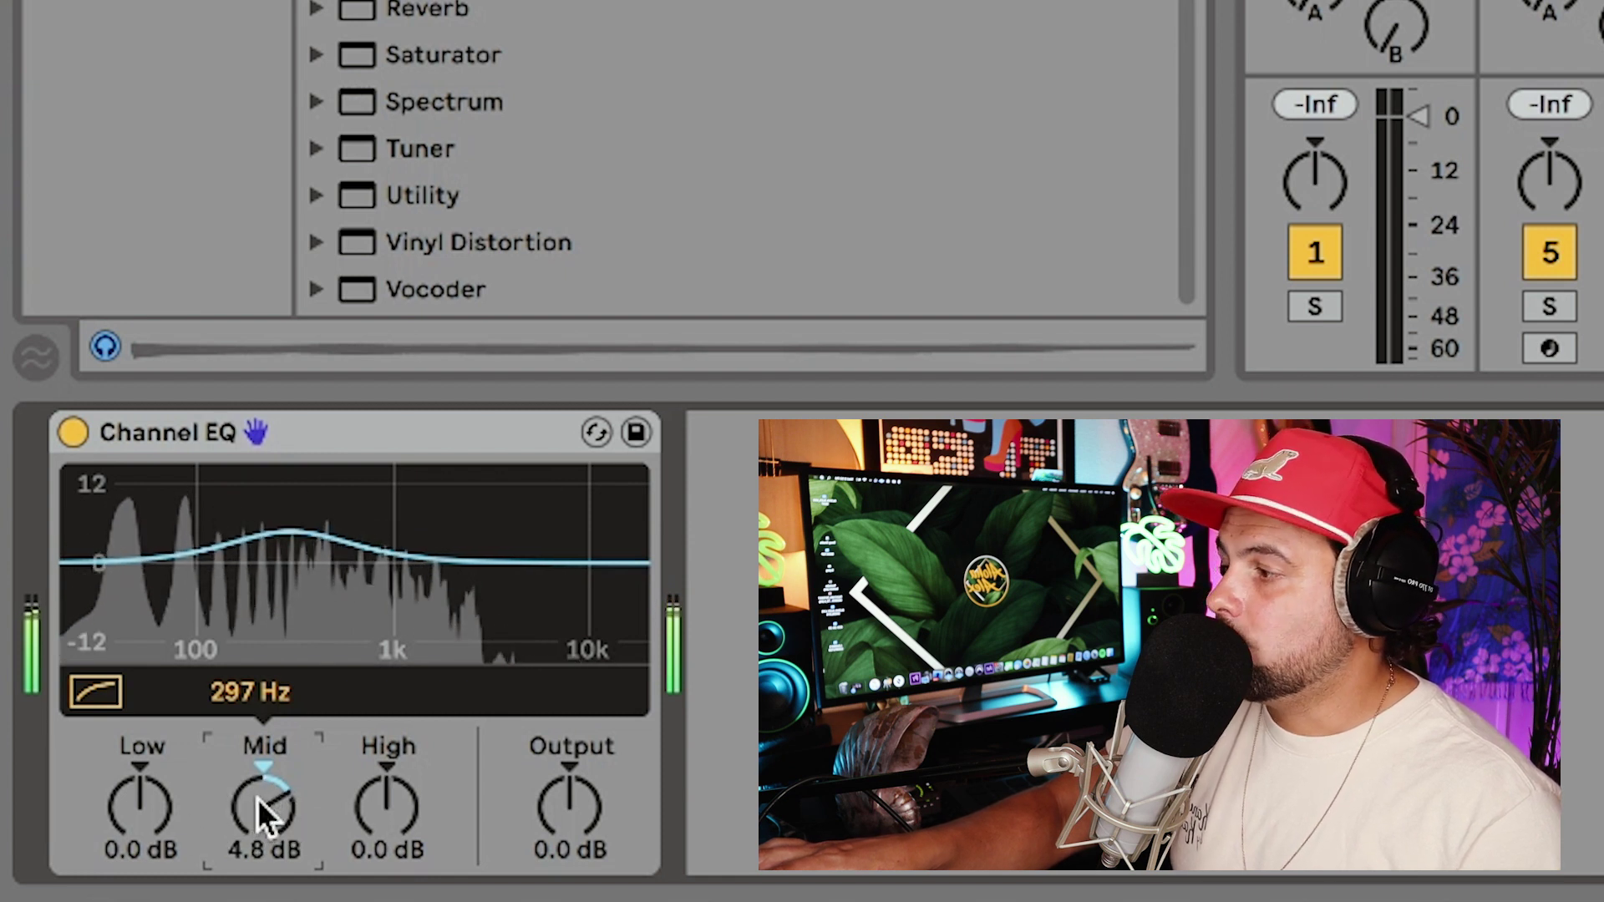
scroll(396, 810, "down", 15)
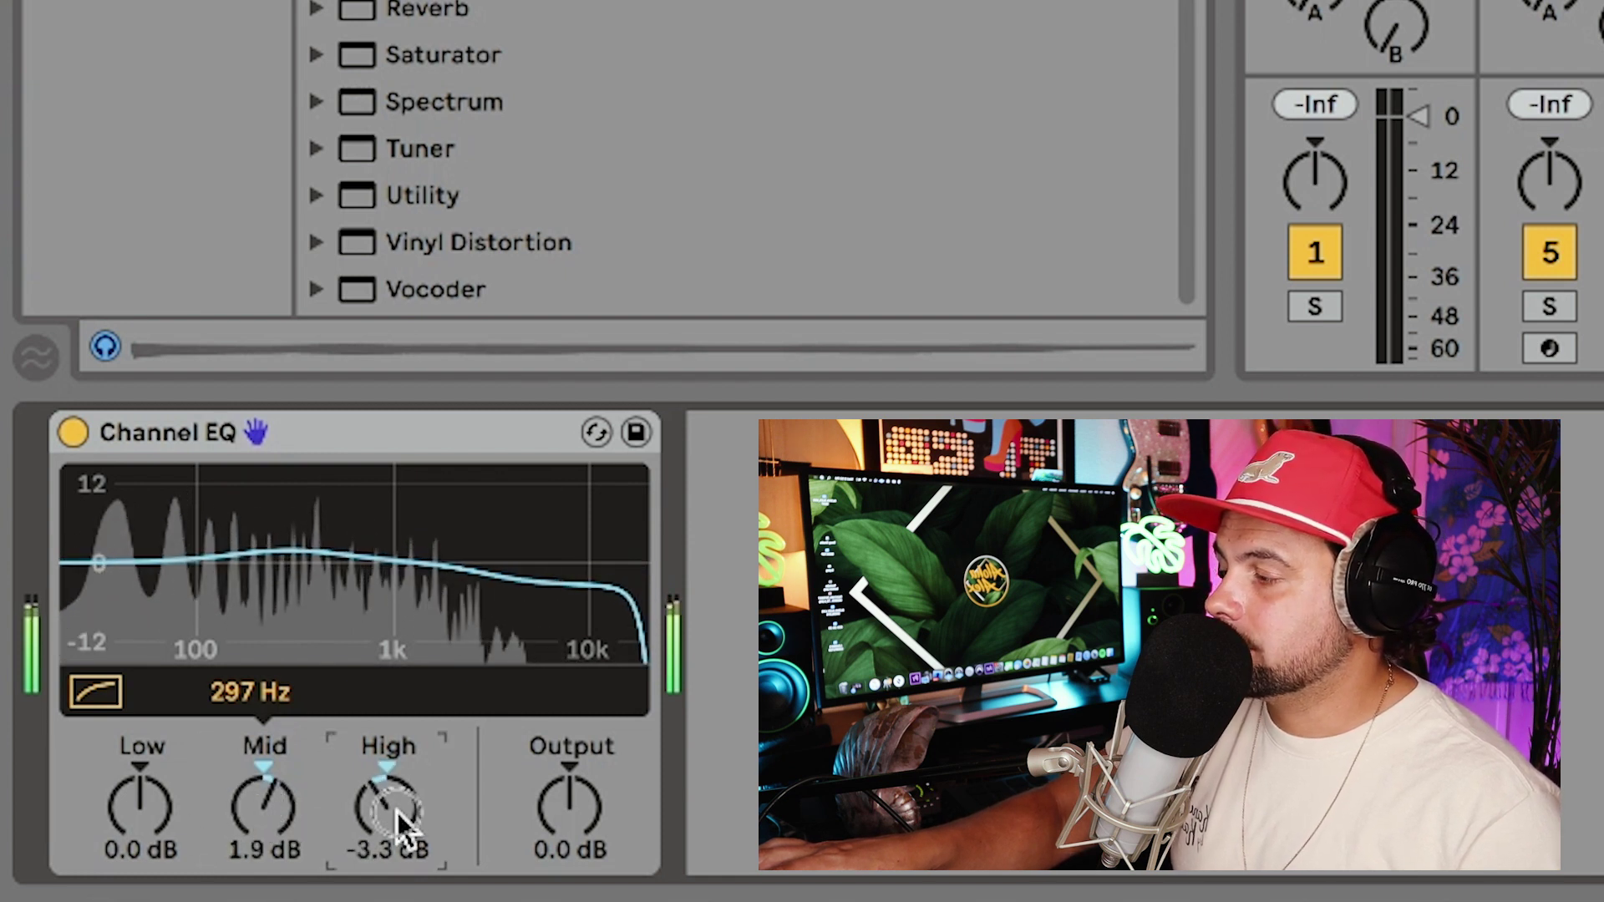
scroll(396, 810, "down", 3)
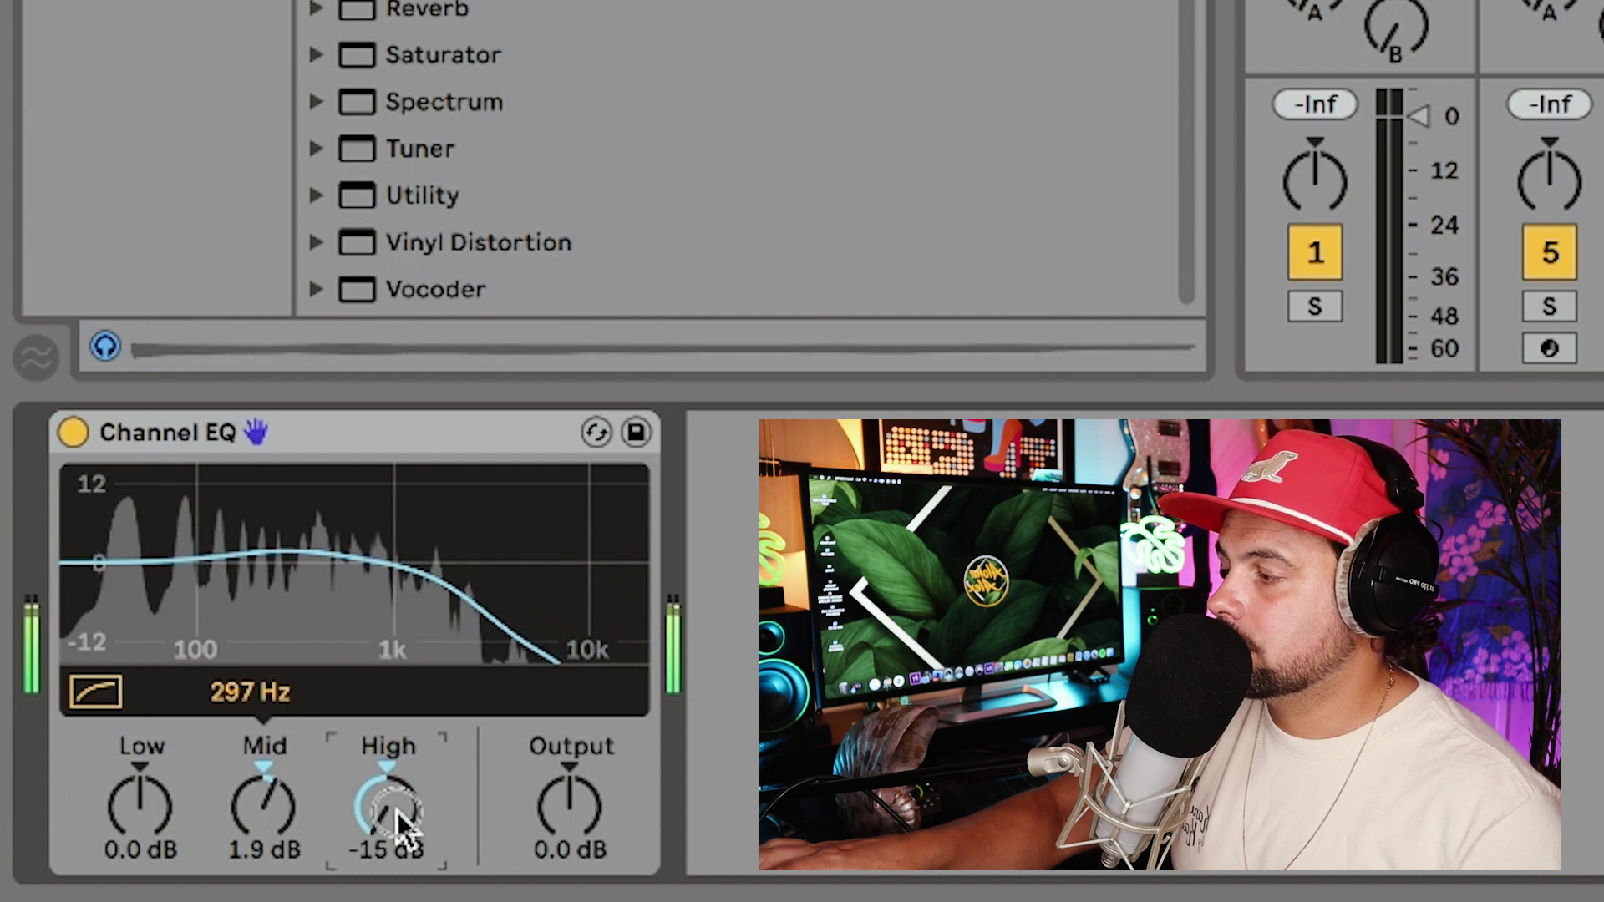
scroll(137, 804, "up", 9)
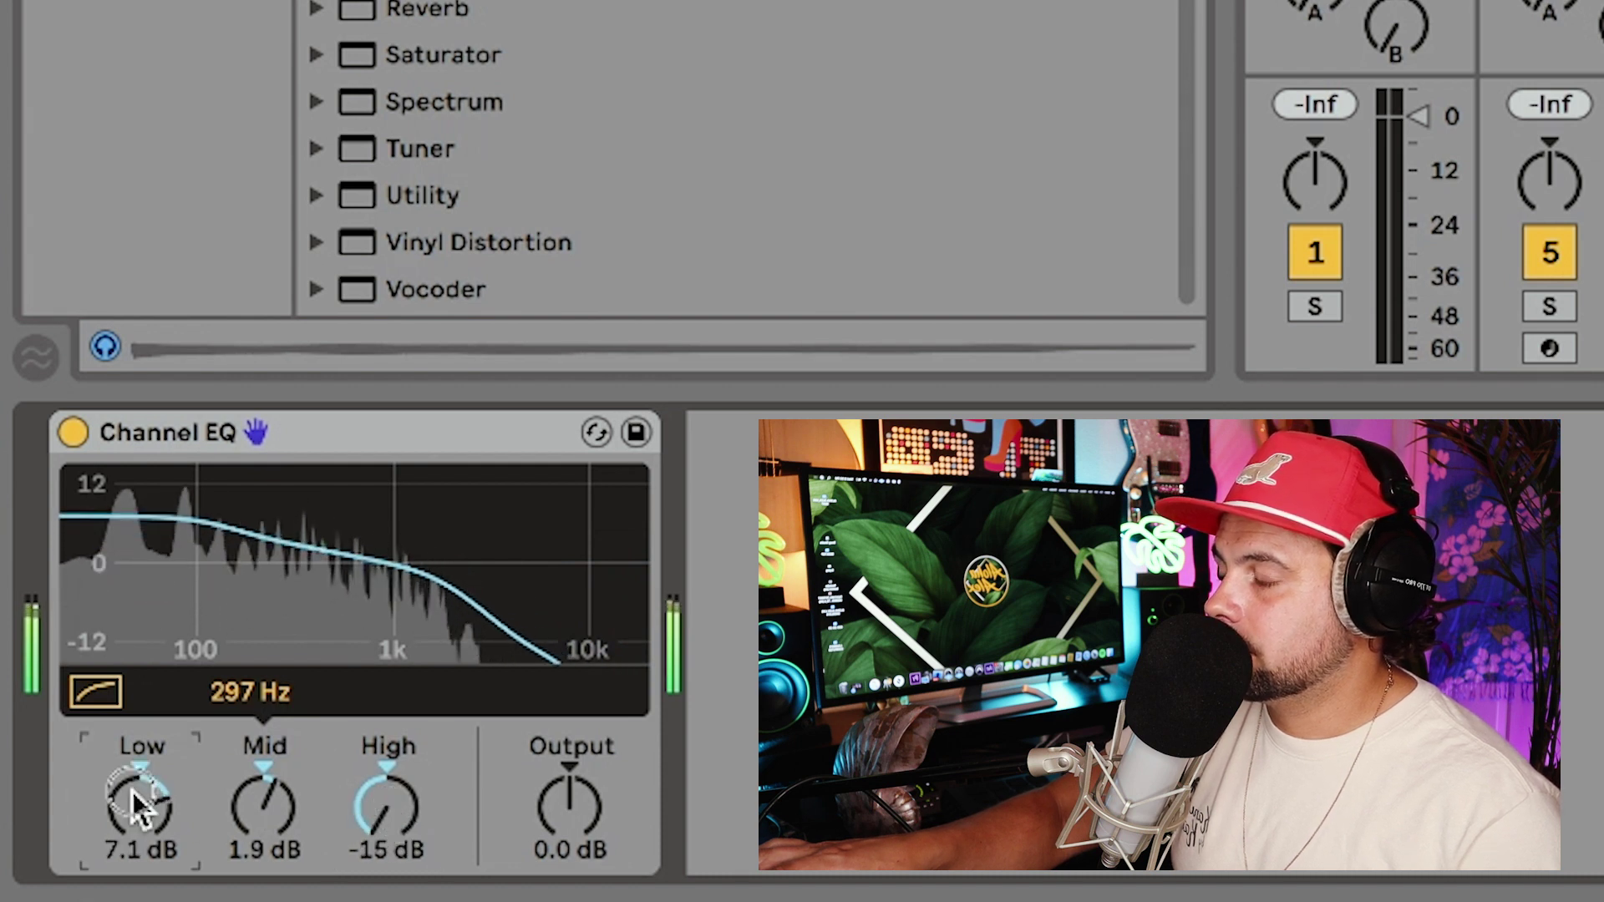
scroll(136, 804, "down", 15)
scroll(136, 804, "down", 6)
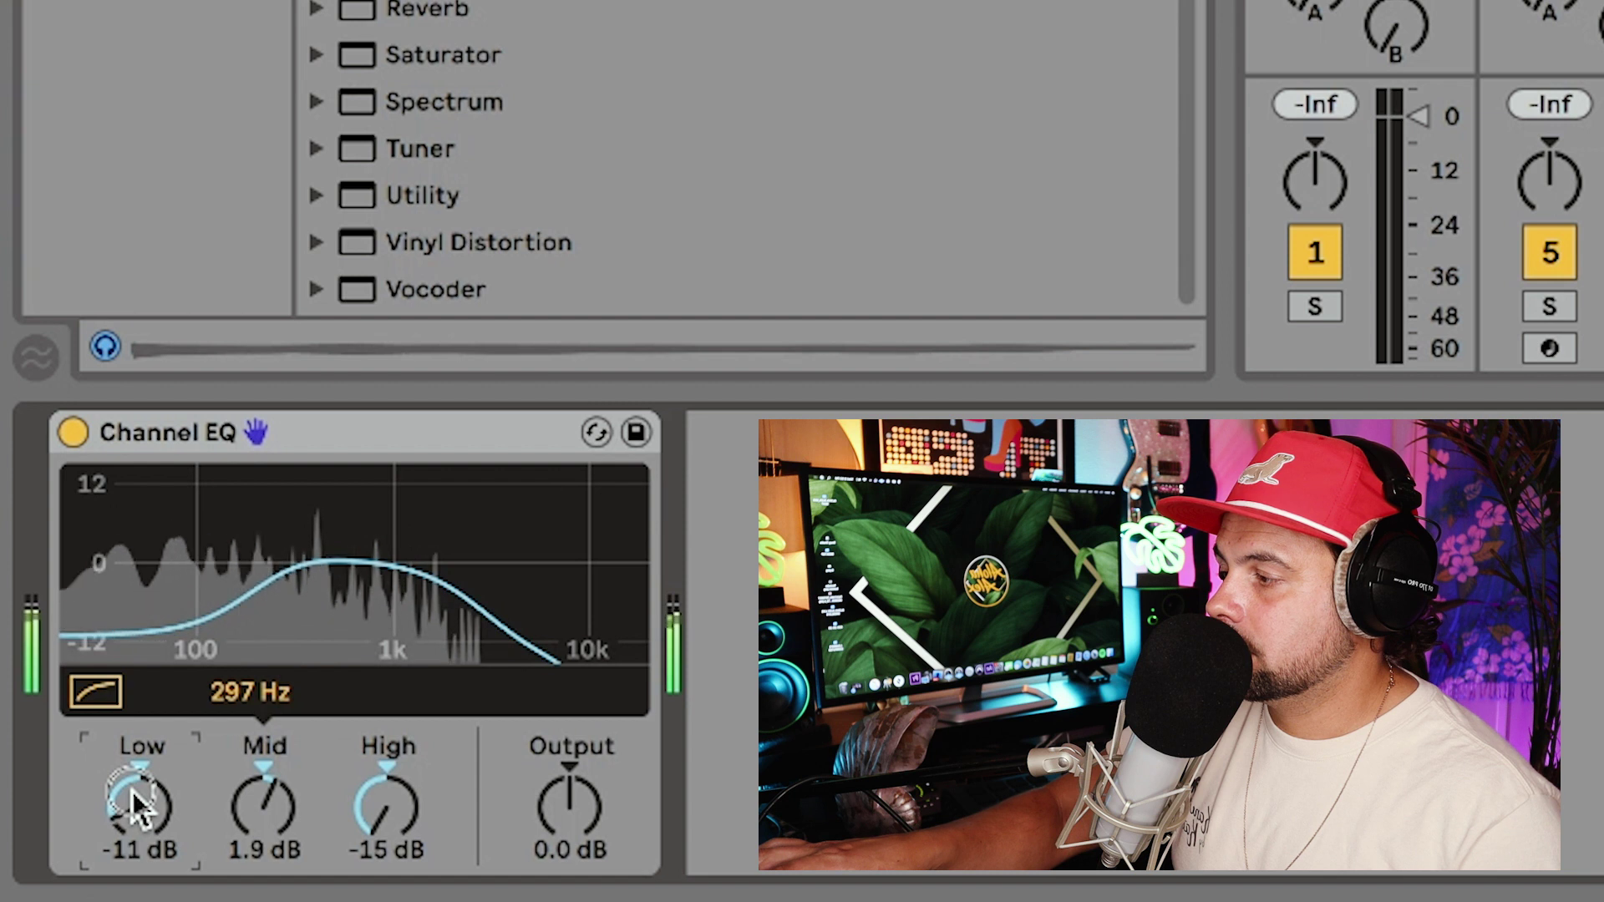
scroll(136, 804, "down", 3)
scroll(262, 807, "down", 3)
scroll(261, 806, "up", 9)
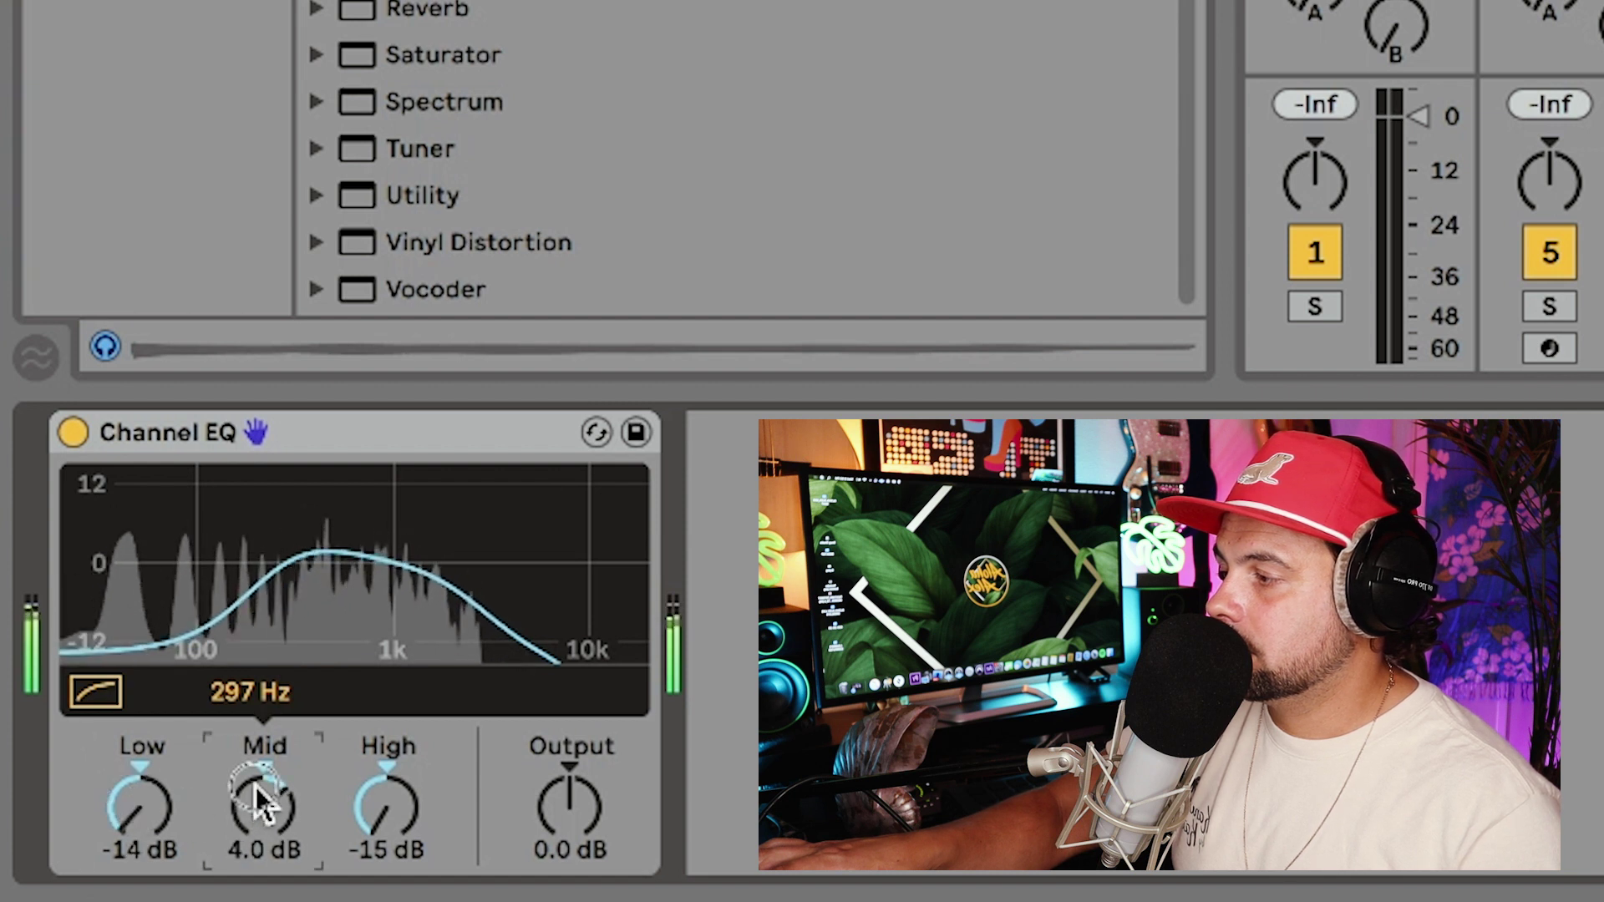
scroll(261, 807, "up", 1)
scroll(261, 806, "down", 2)
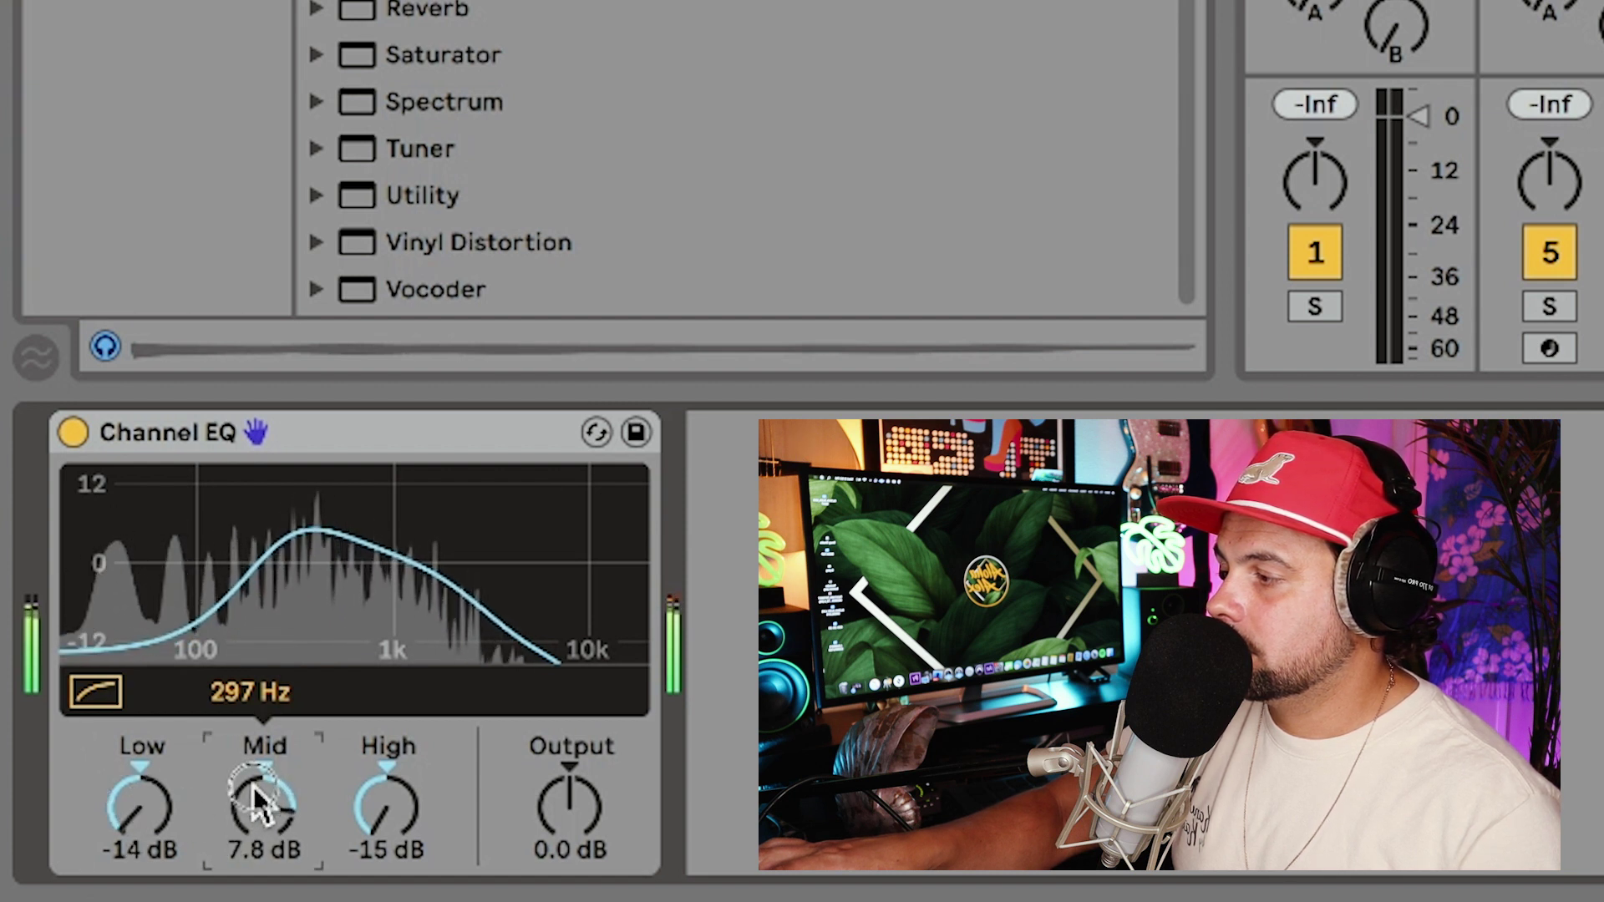
key("space")
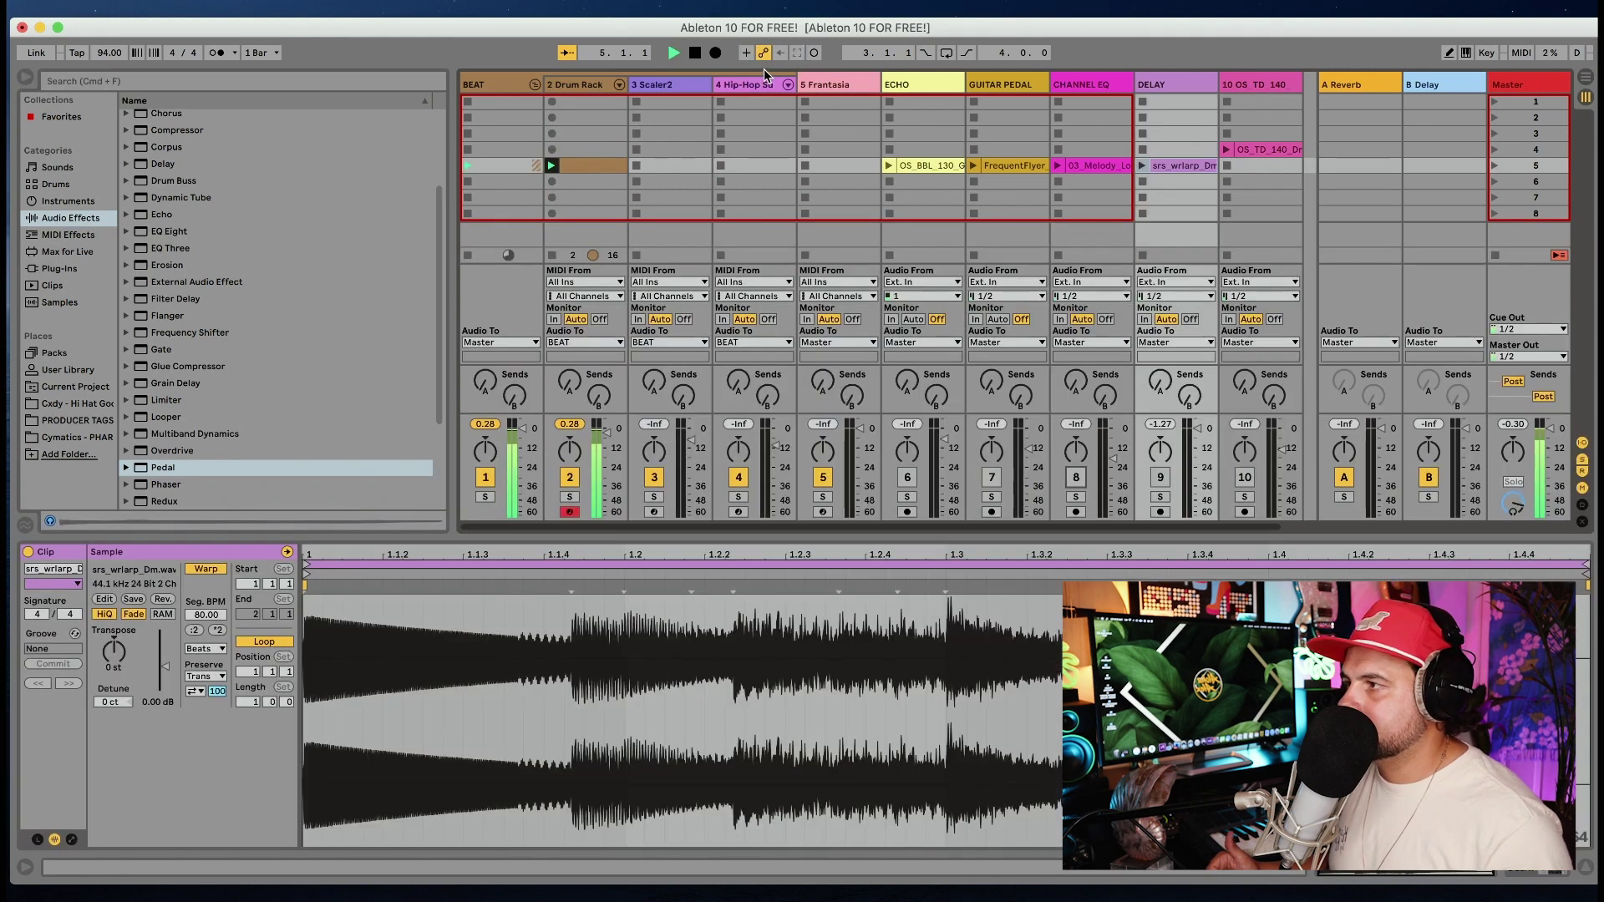
- Open the captured drum clip to view its one-bar hi-hat, snare and kick notes
left_click(589, 165)
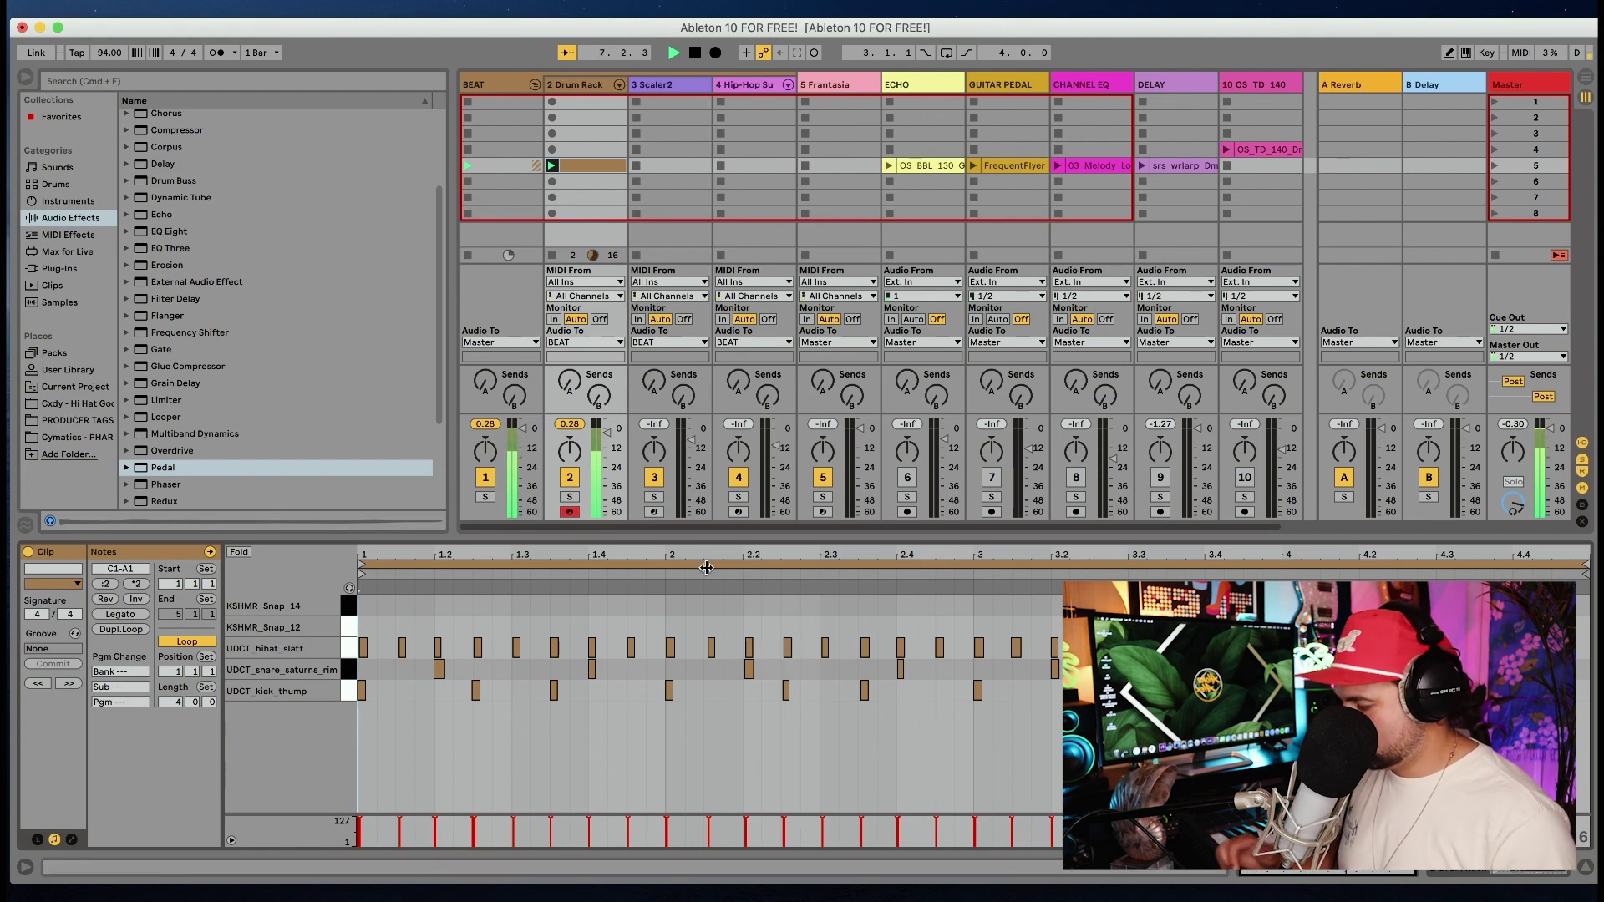
- Restart playback and select Scaler2's empty scene-5 slot to hold the captured chord clip
left_click(669, 165)
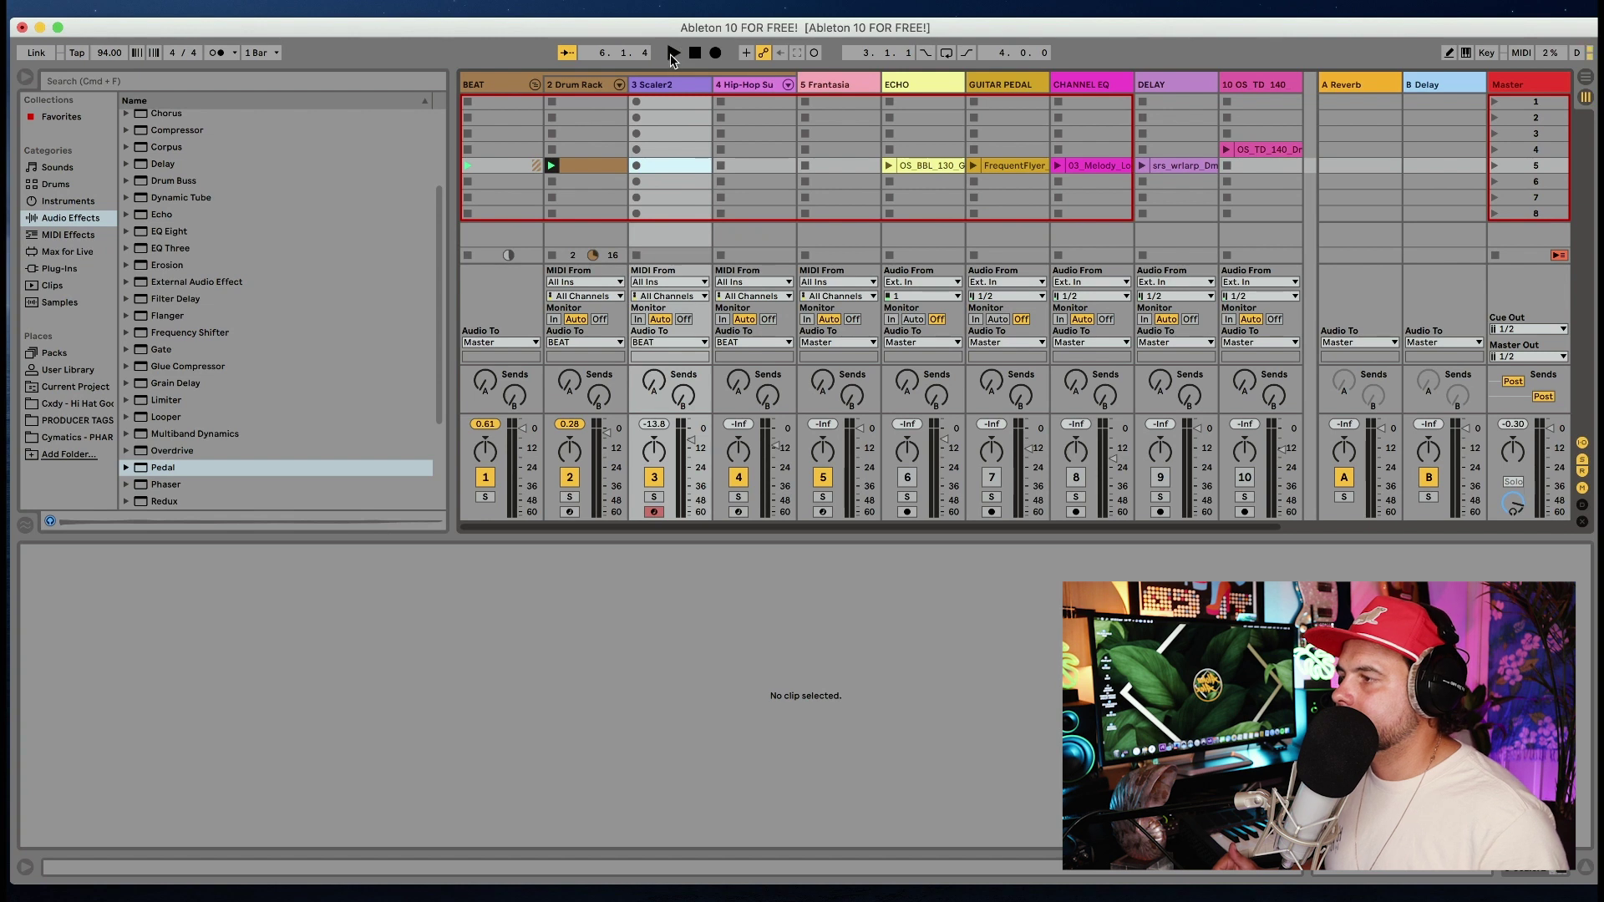
left_click(673, 52)
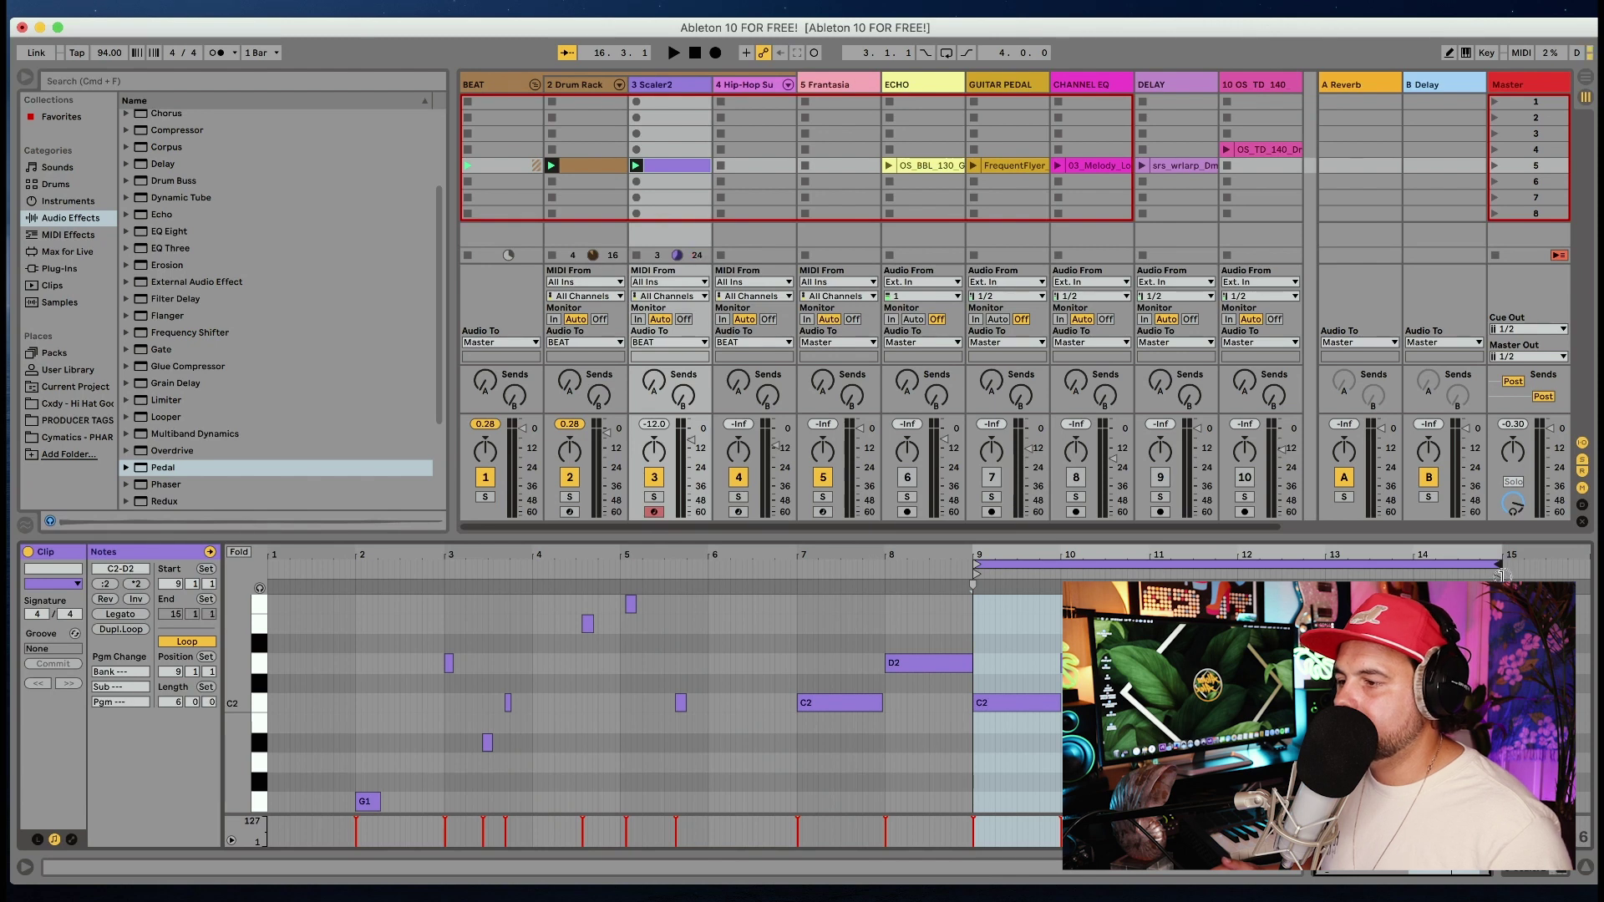
key("space")
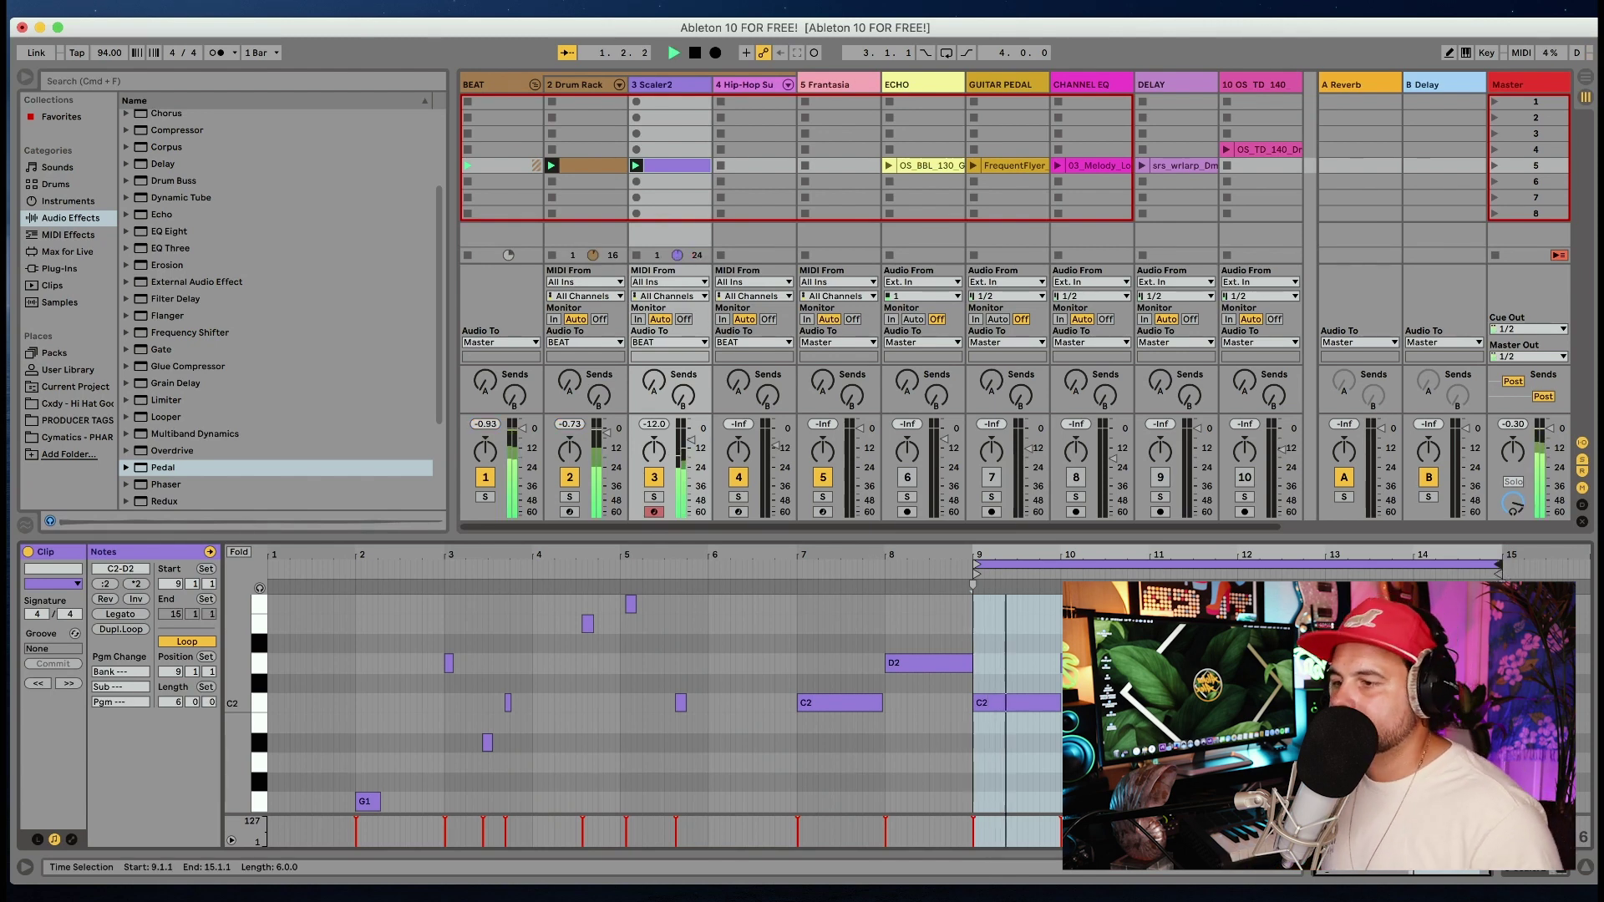
- End the chord clip's loop at bar 13, capture the bass line as a Hip-Hop Sub Bass clip, and arm the Drum Rack track
left_click_drag(1496, 568, 1385, 574)
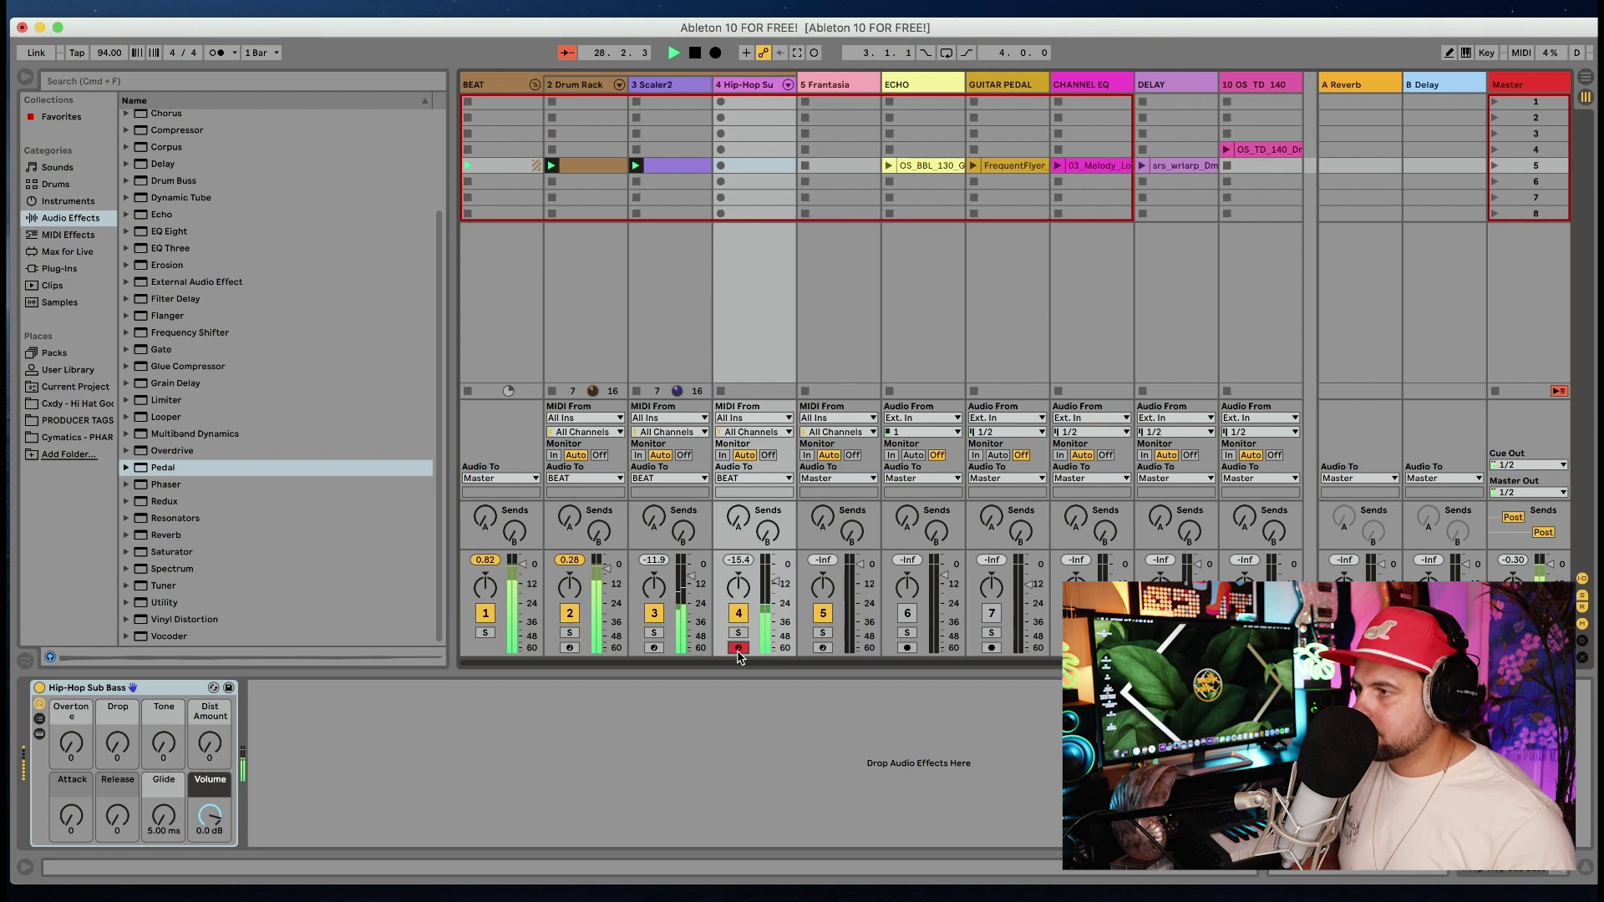
left_click(796, 53)
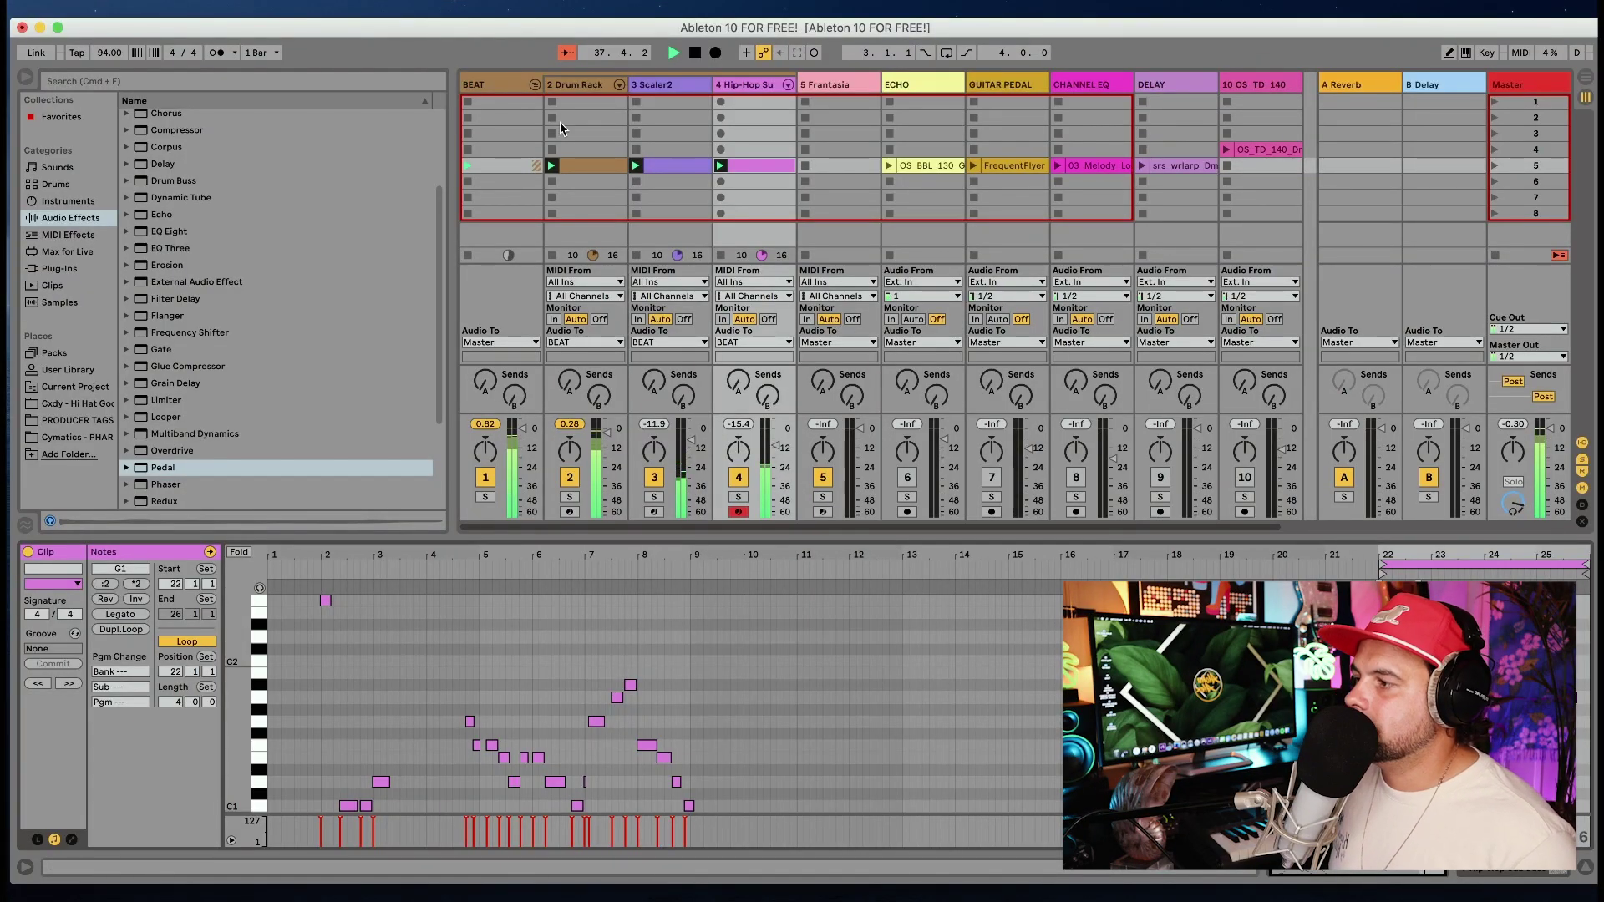
left_click(569, 511)
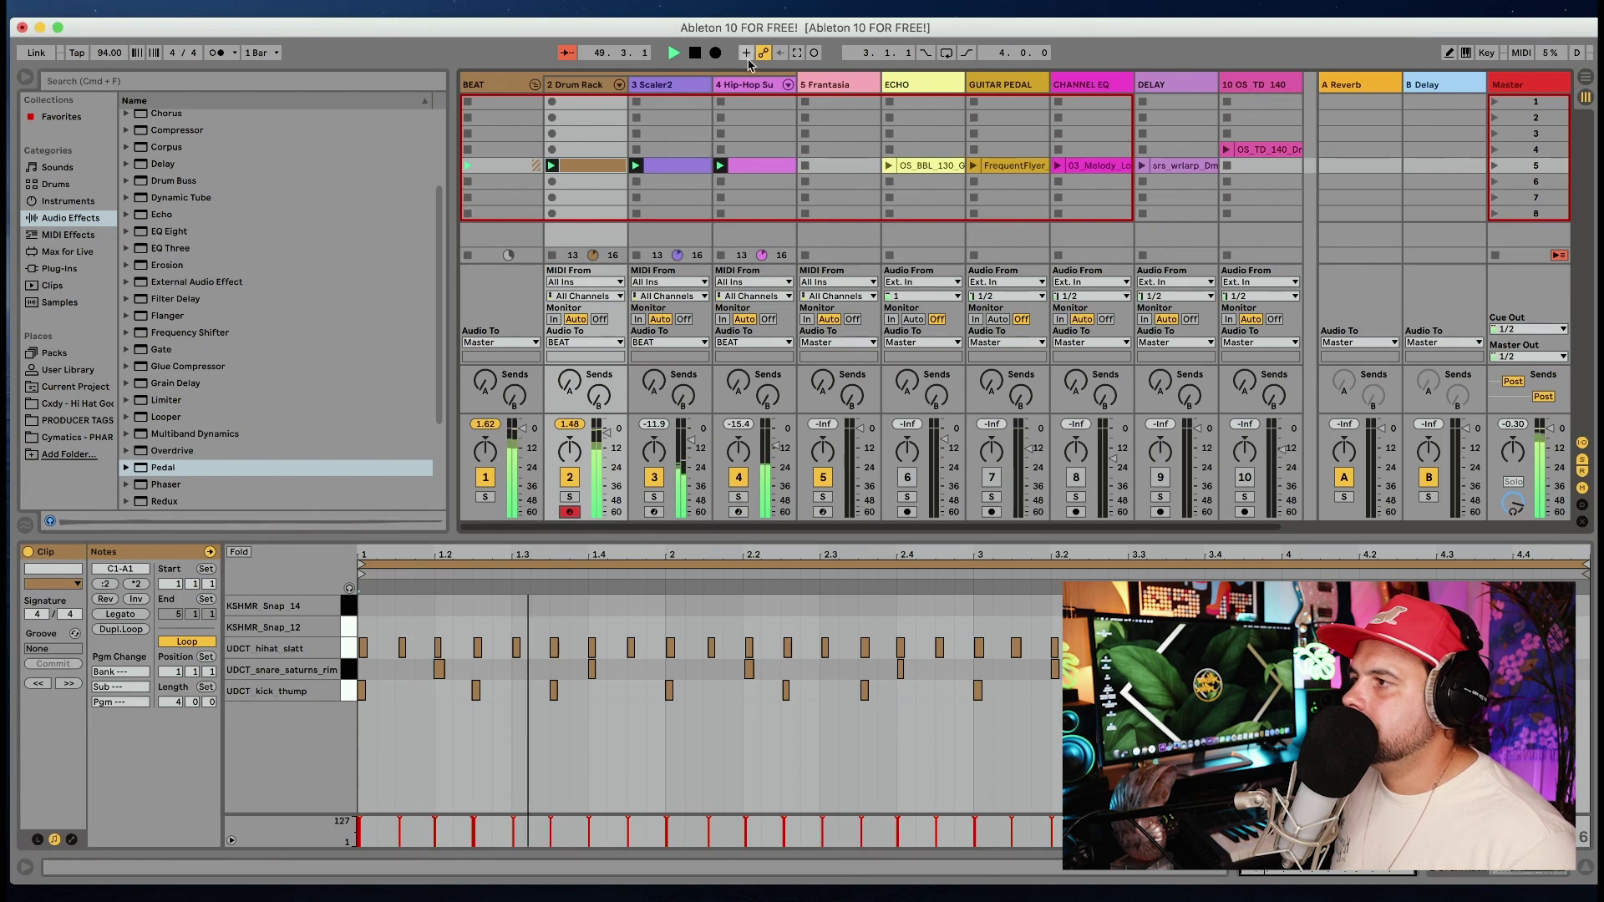
- Capture the replayed drums as a 16-bar Drum Rack clip spanning bars 1 to 17
left_click(797, 54)
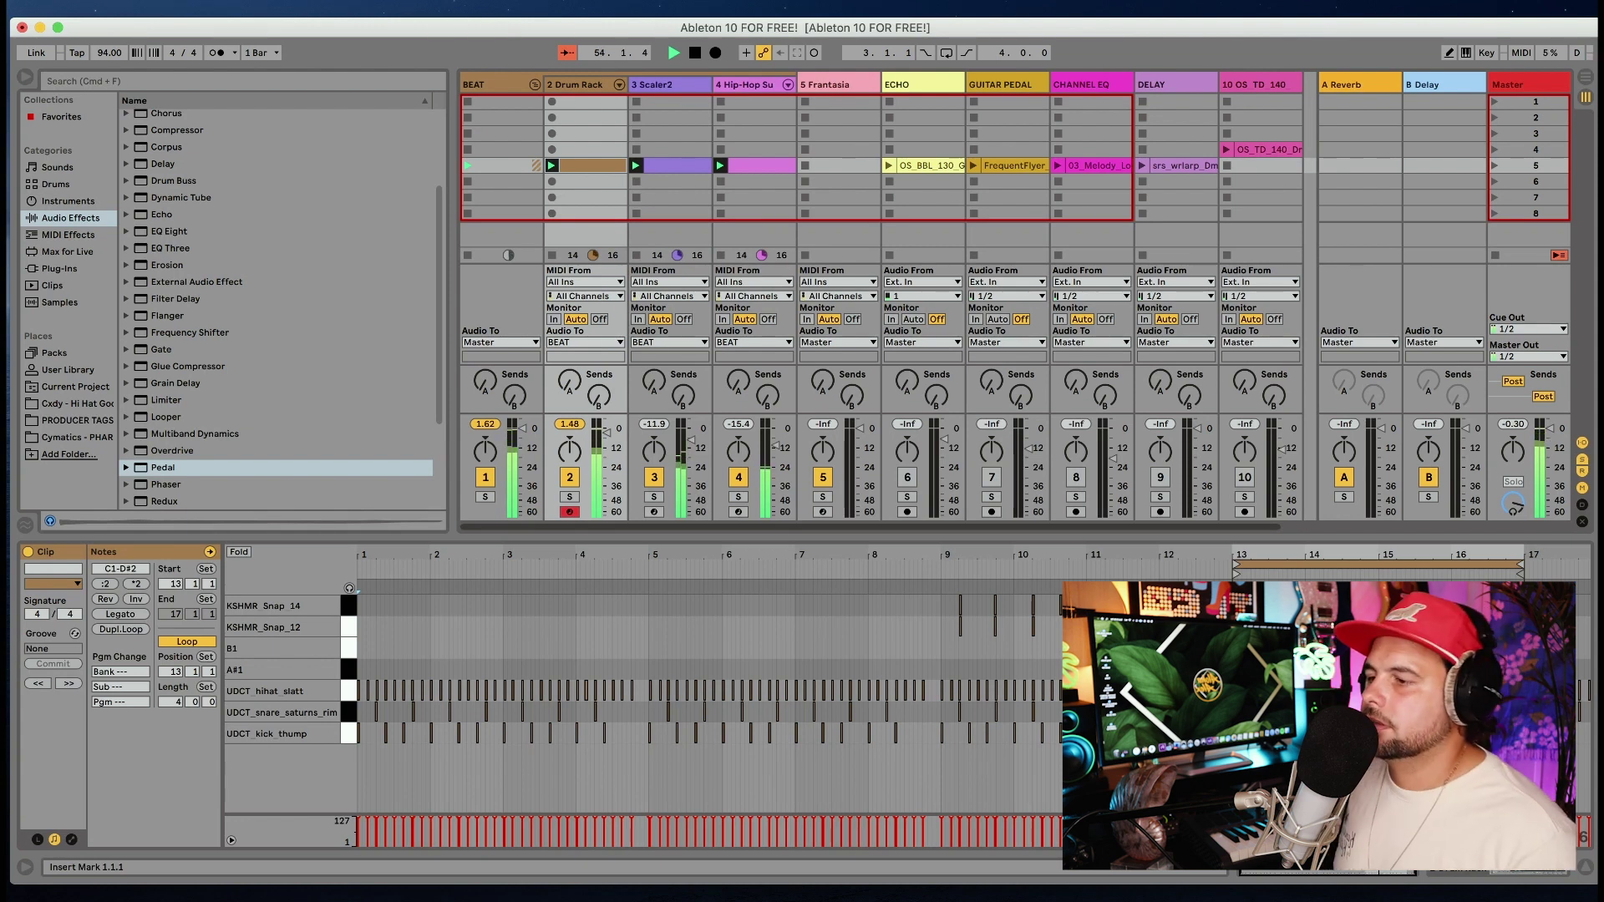
- Move the drum clip's loop start from bar 13 to bar 9, making an 8-bar loop
left_click_drag(1235, 569, 943, 575)
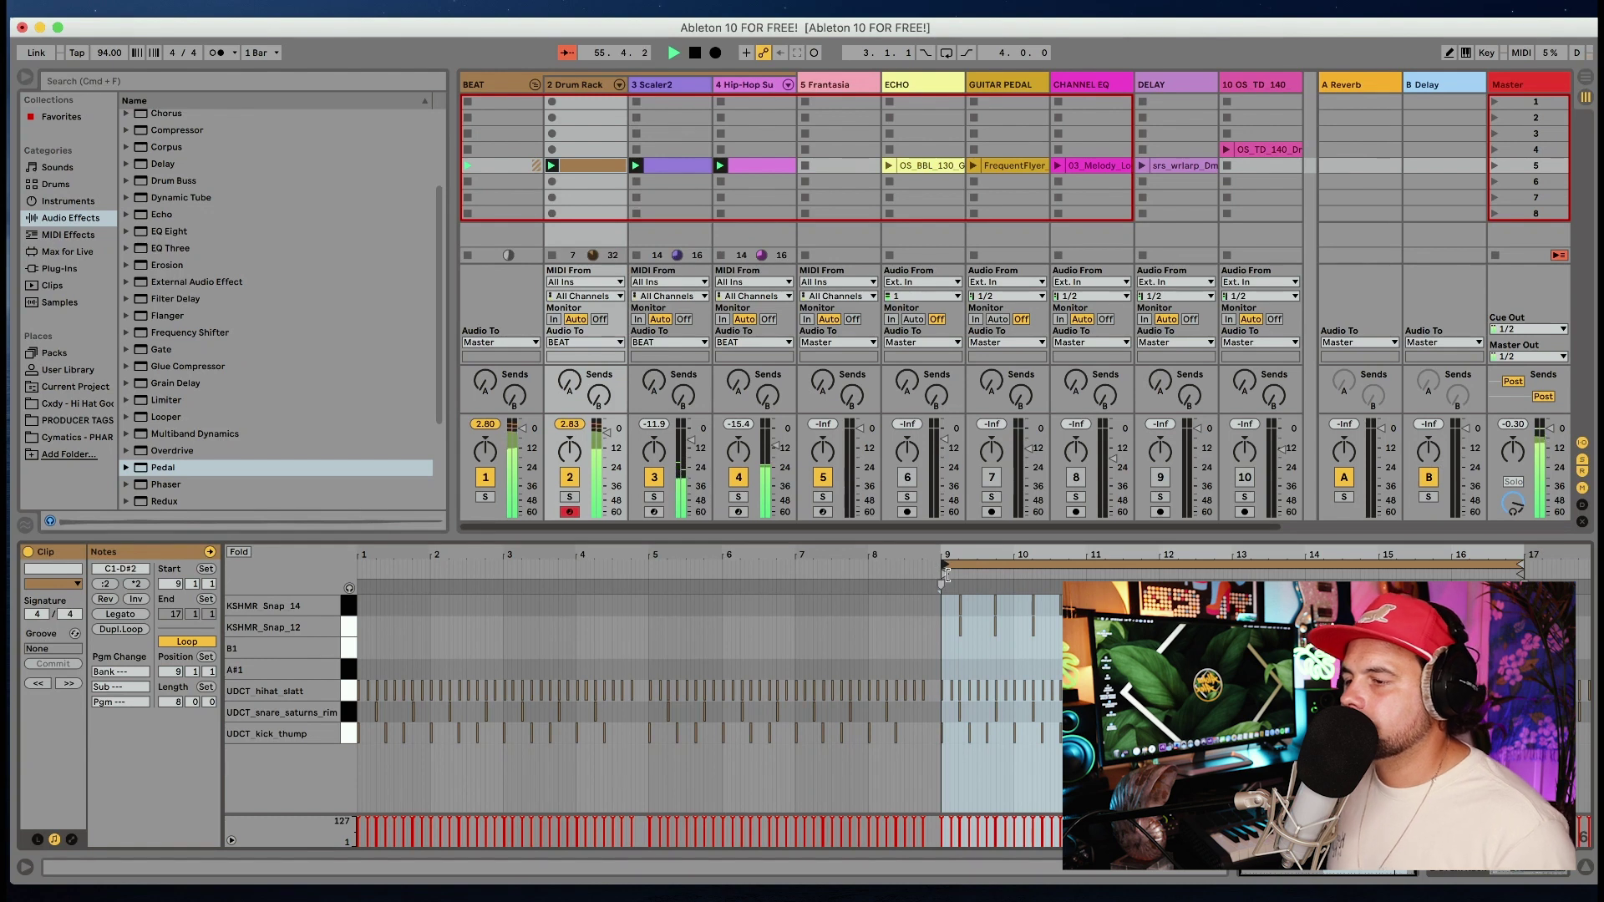